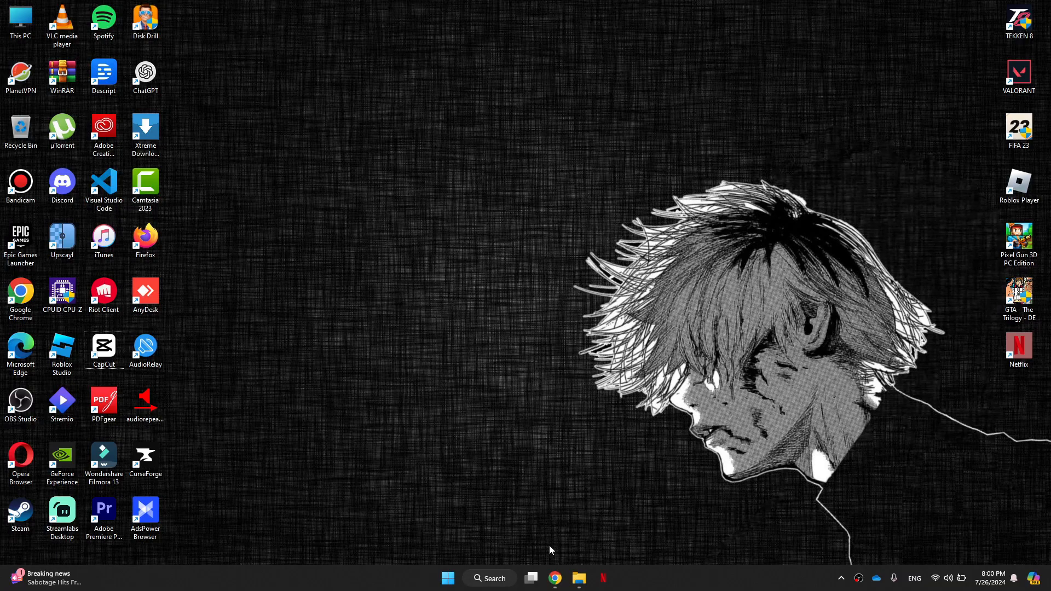
# Switch to the Chrome window showing the Botpress website and get started with the free platform to enter the workspace.
pyautogui.moveTo(555, 579)
pyautogui.click(579, 525)
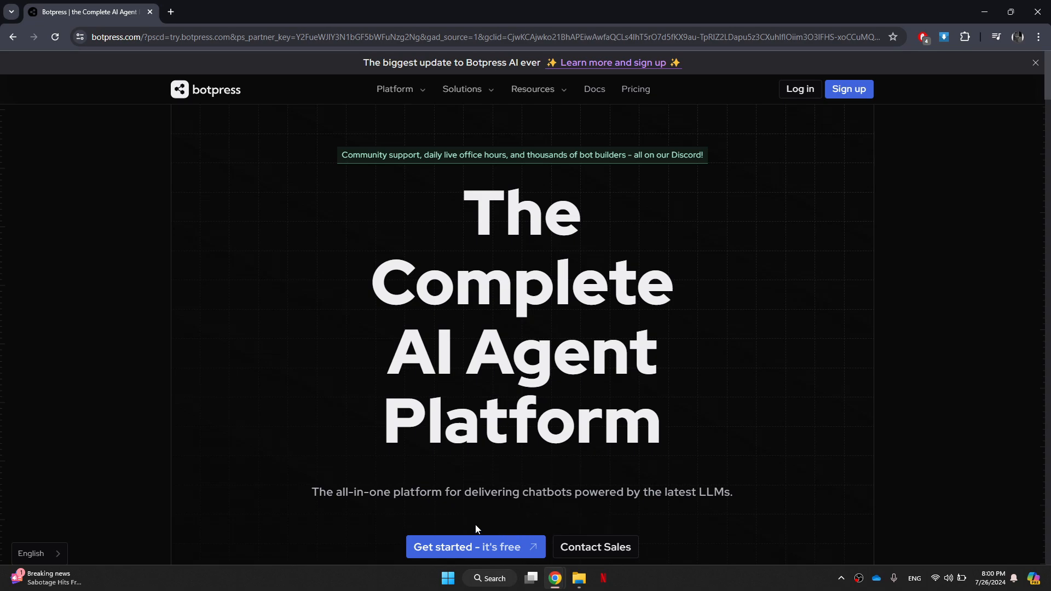
pyautogui.scroll(-2, 514, 423)
pyautogui.scroll(-3, 514, 424)
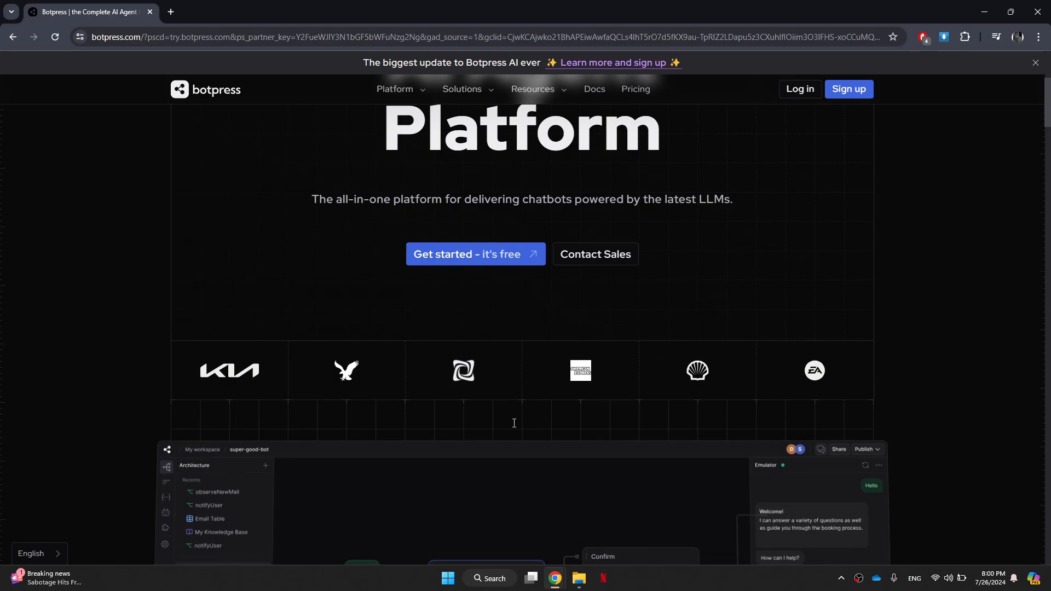
pyautogui.click(486, 255)
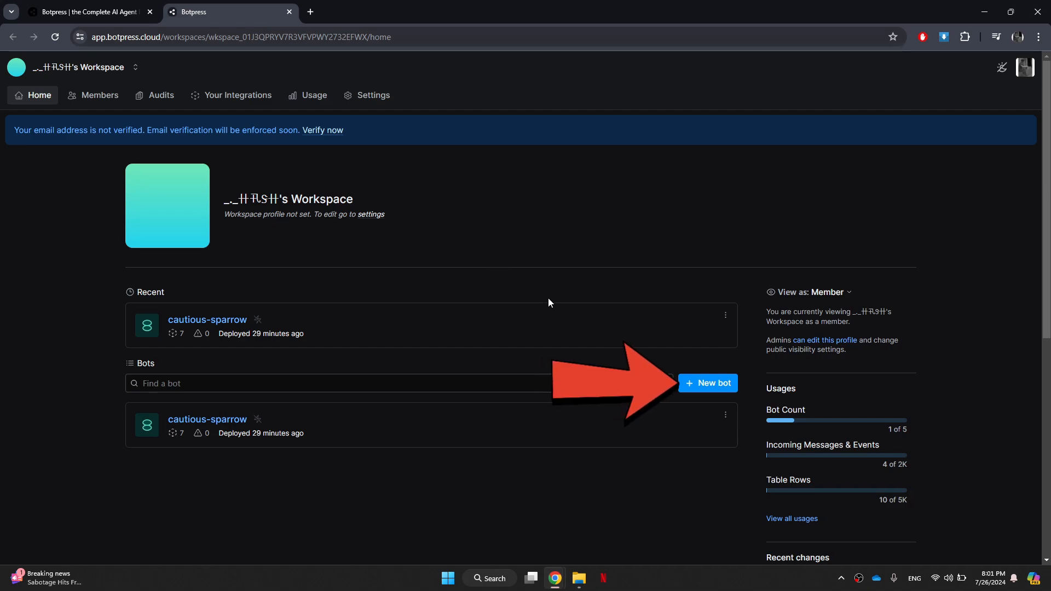
# Create a new bot in the workspace and open it in Studio using the Start from Scratch template.
pyautogui.click(703, 381)
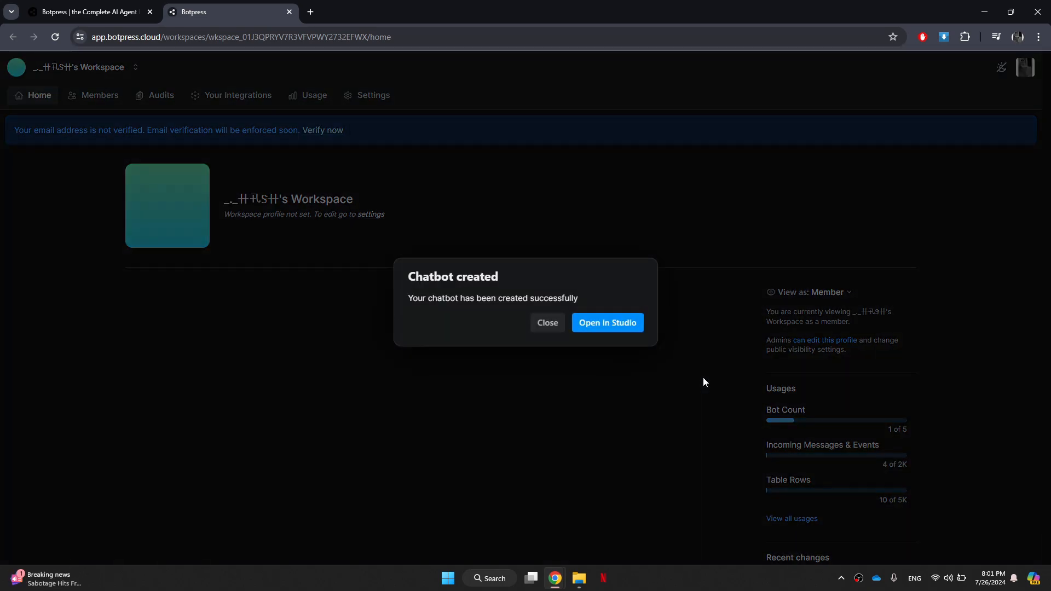
pyautogui.click(634, 323)
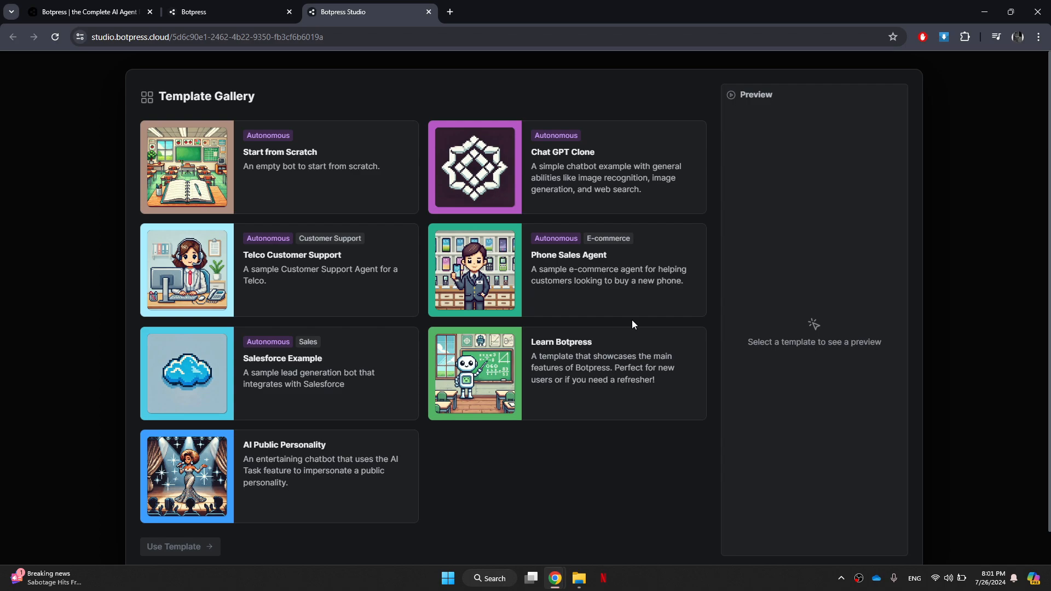
pyautogui.click(356, 175)
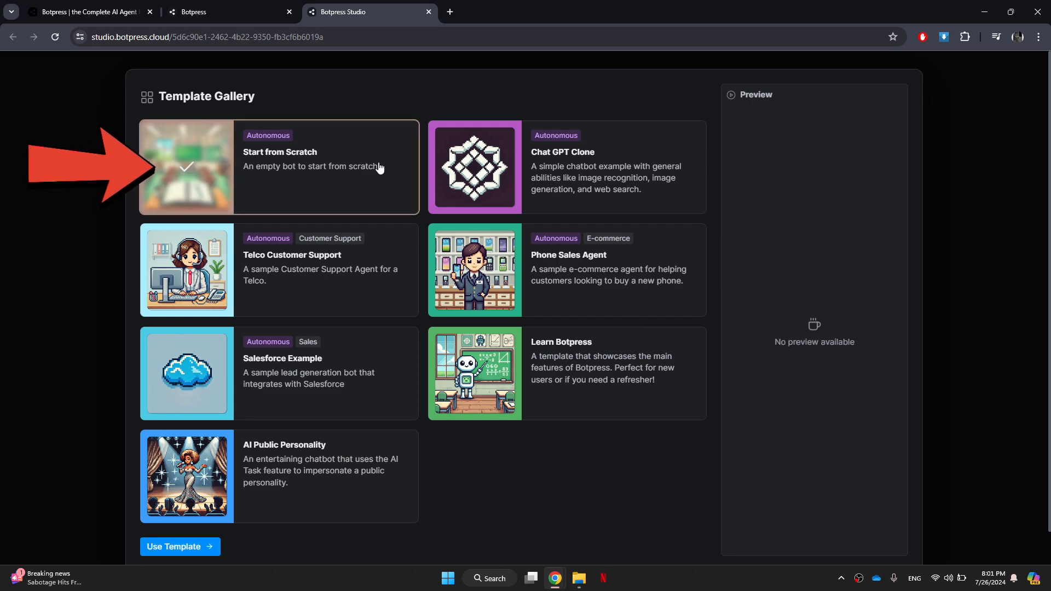
pyautogui.click(164, 545)
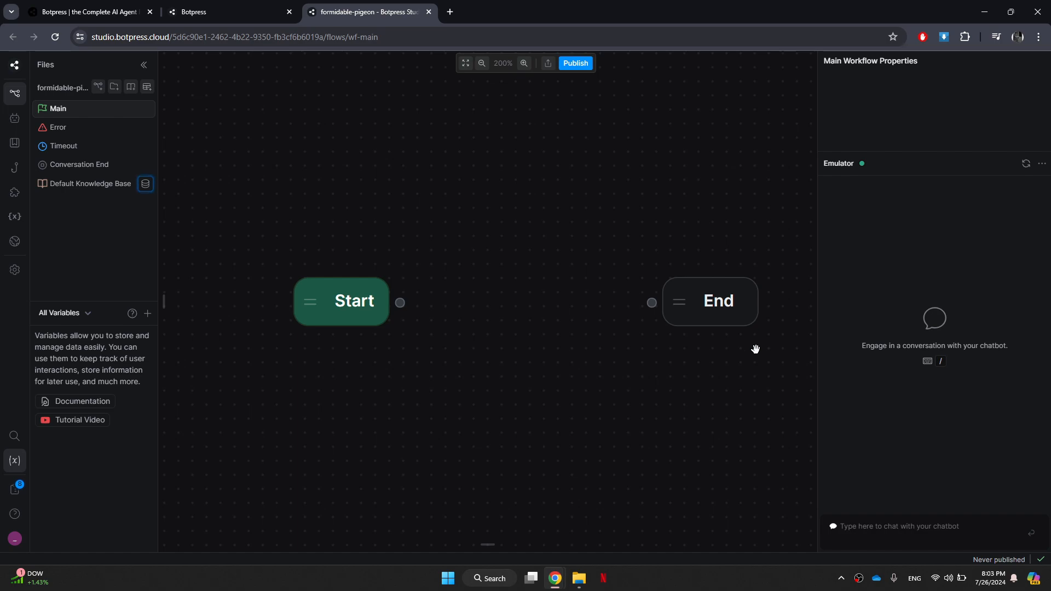
# Add a standard node beside Start containing a text card that reads "Hello! welcome to your personalized recommendations service.".
pyautogui.rightClick(459, 291)
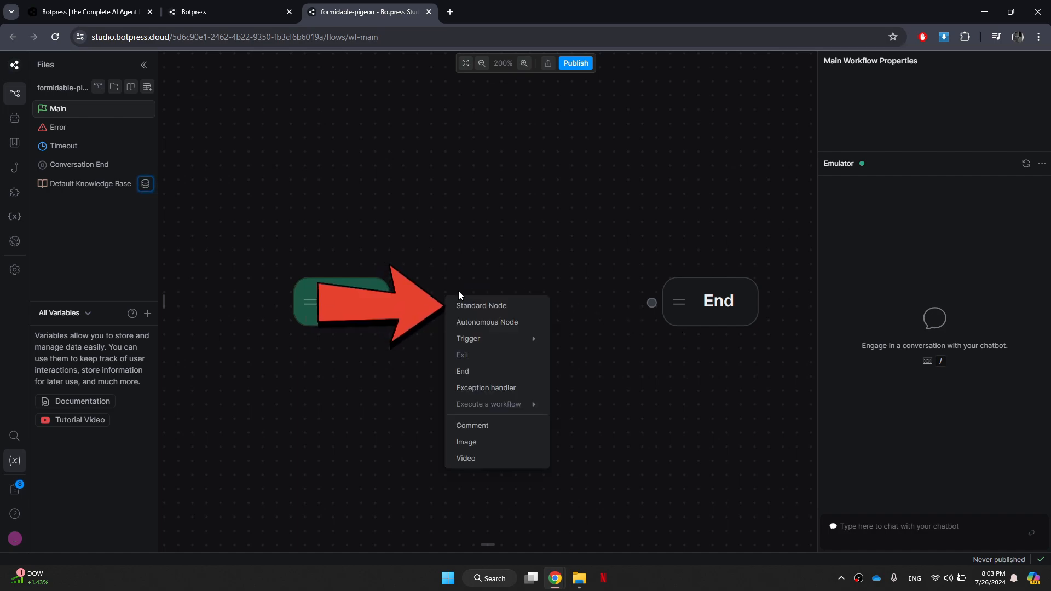
pyautogui.click(460, 304)
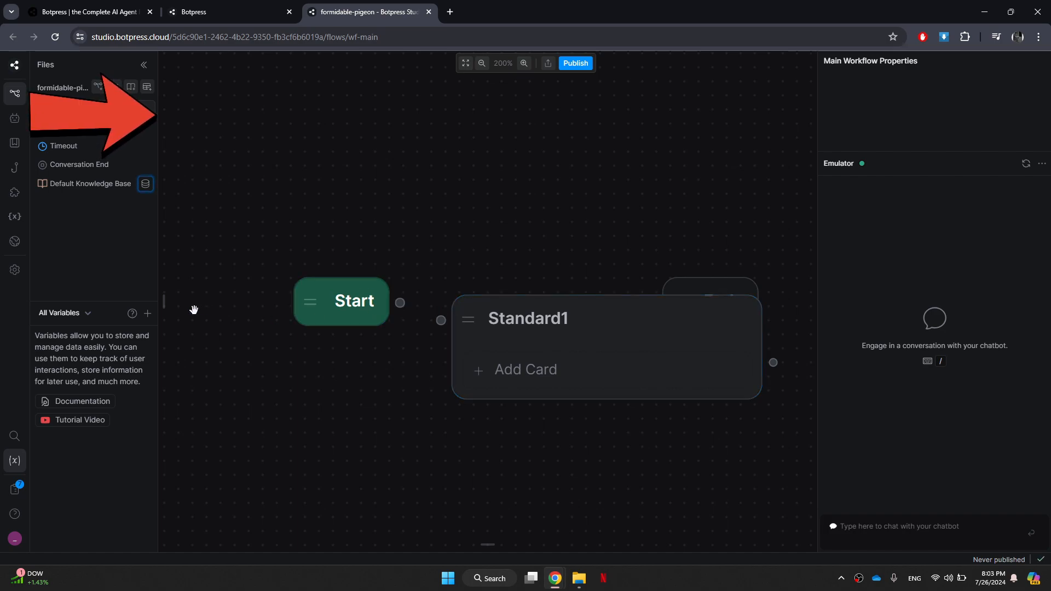
pyautogui.click(166, 305)
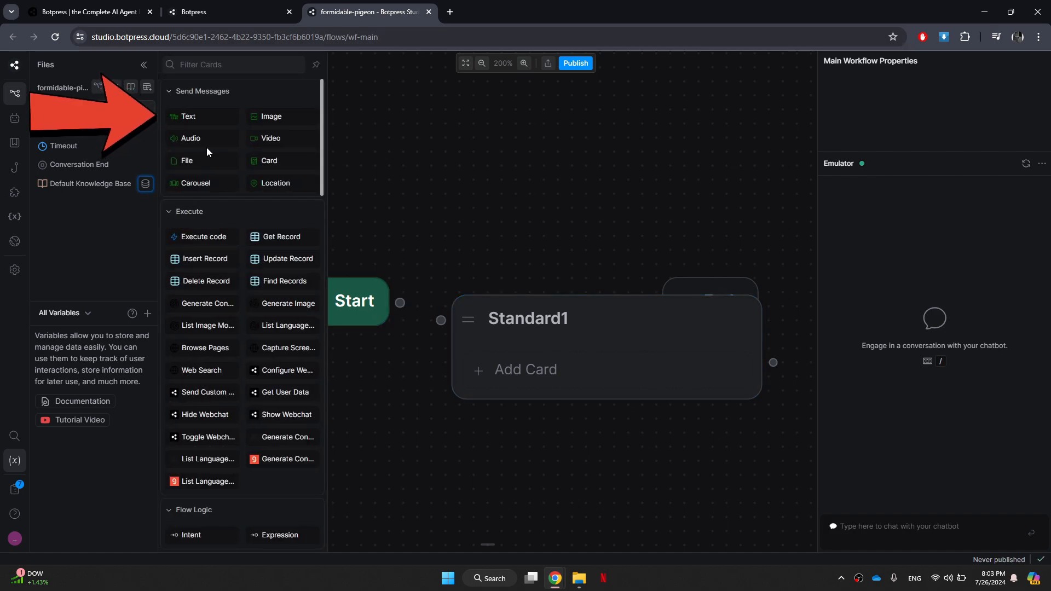
pyautogui.moveTo(191, 117); pyautogui.dragTo(531, 353)
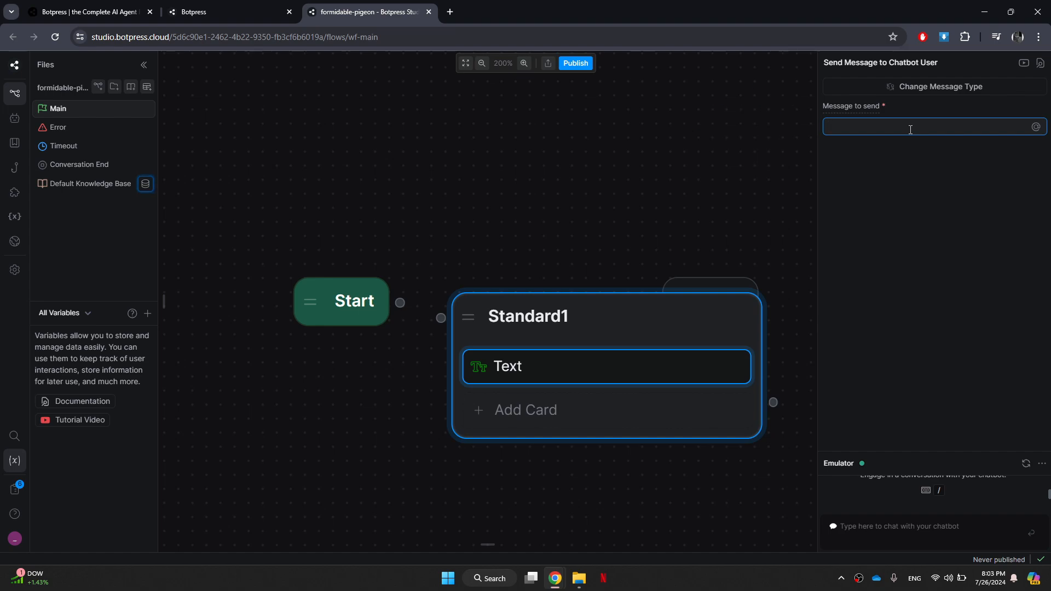
pyautogui.write('Hello!')
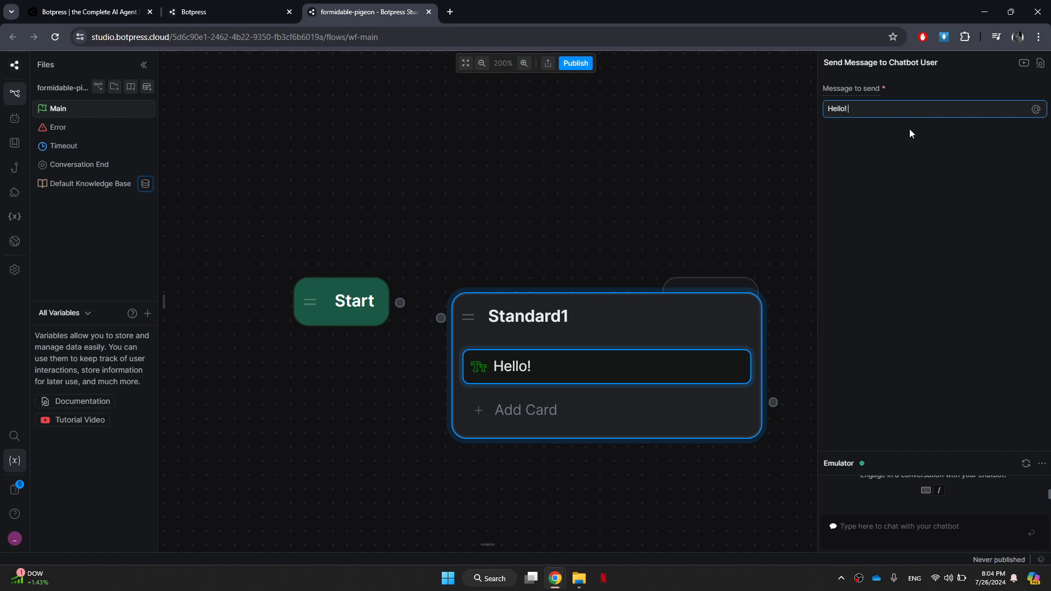
pyautogui.write(' welcome to your personalized reco')
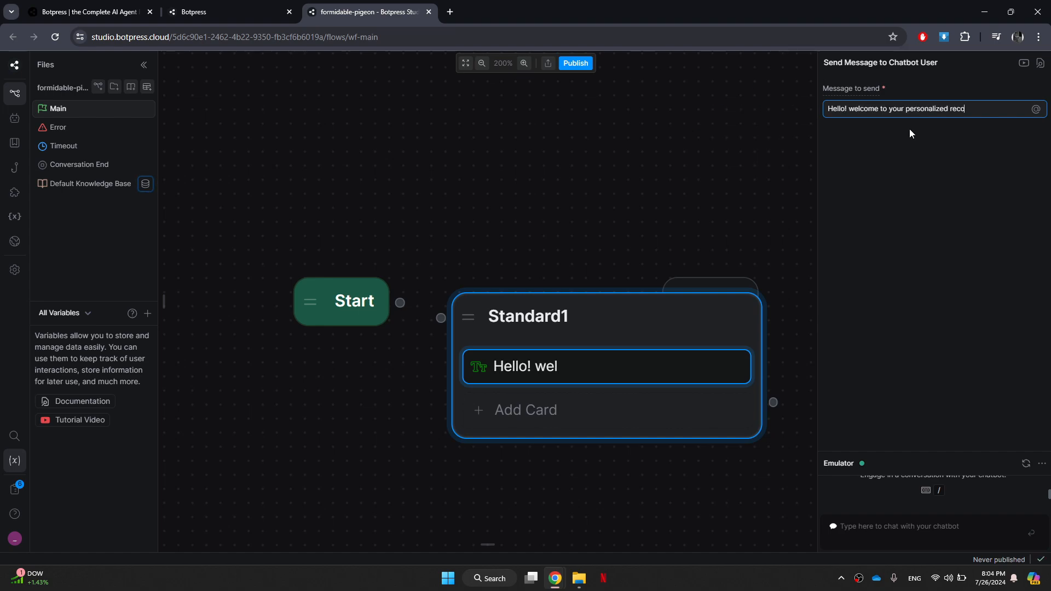
pyautogui.write('mmendations service.')
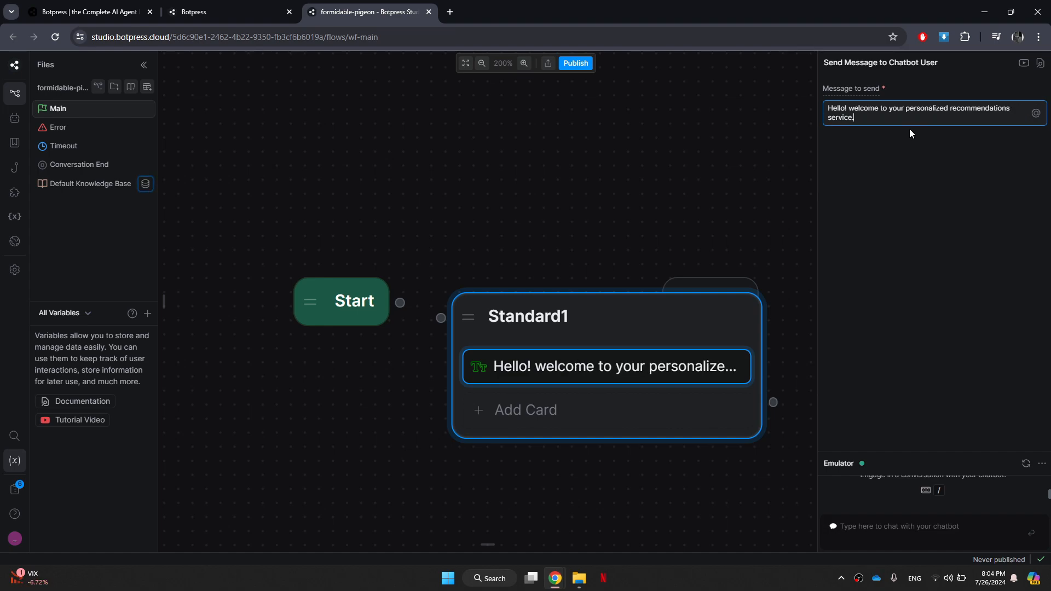
# Rename the standard node holding the welcome message to Greet_User.
pyautogui.doubleClick(562, 335)
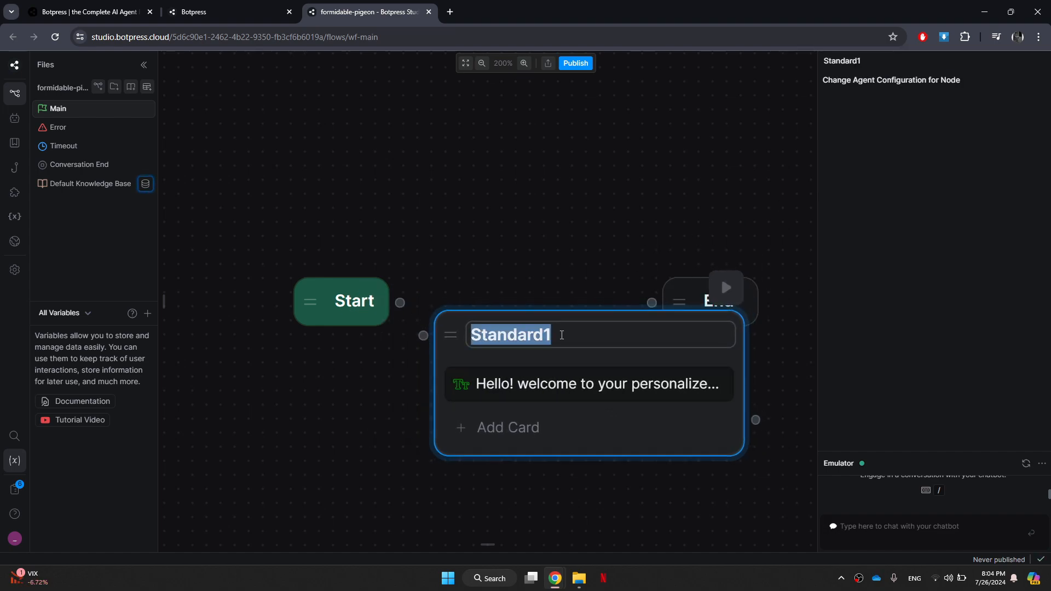
pyautogui.write('Greet_User')
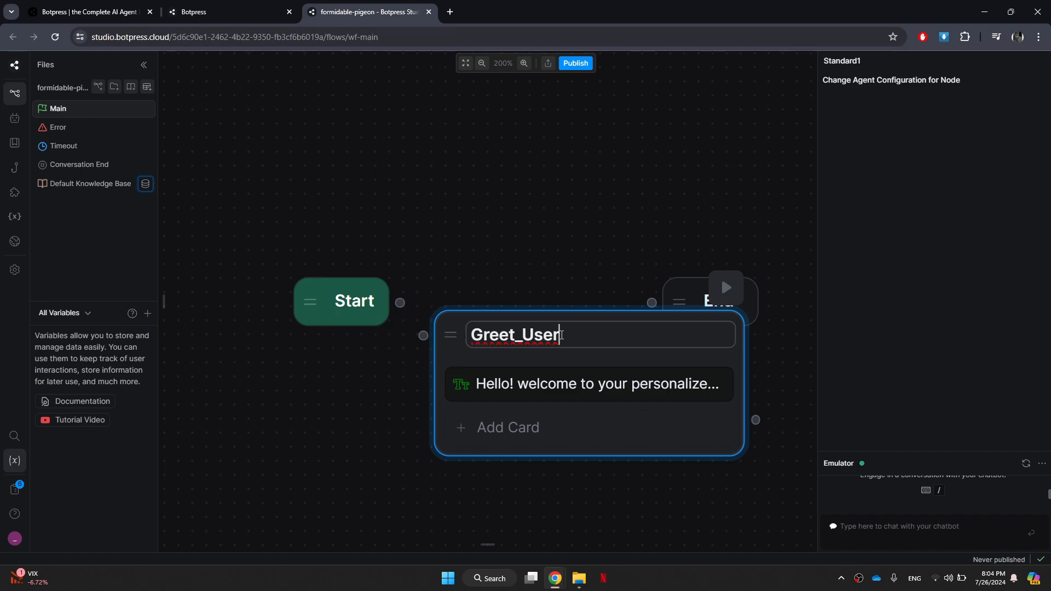
pyautogui.click(656, 550)
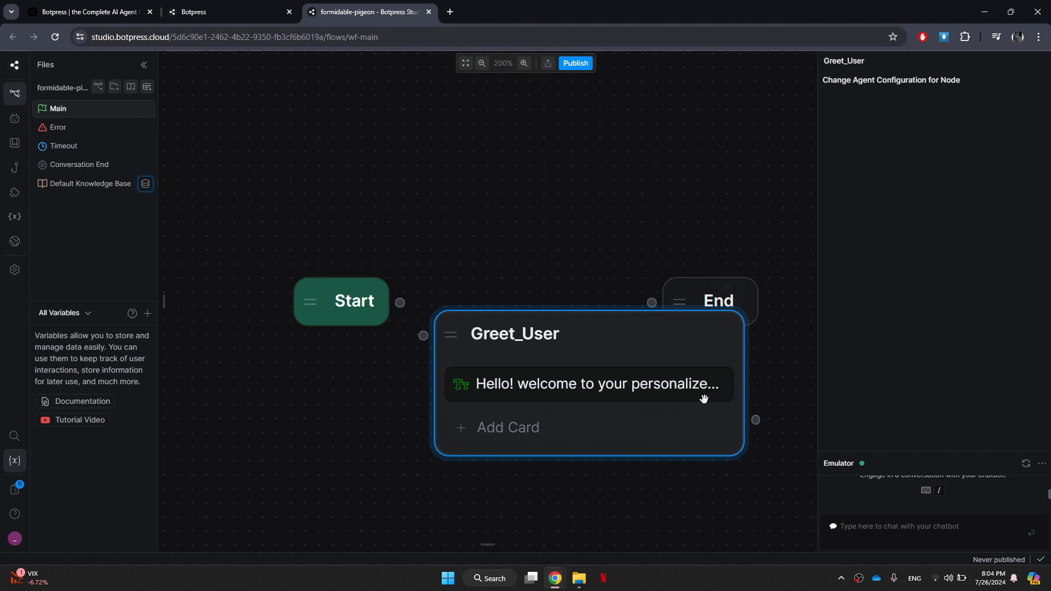
# Add an Expression transition card below the welcome text in the Greet_User node, keeping its default label and condition.
pyautogui.moveTo(163, 303)
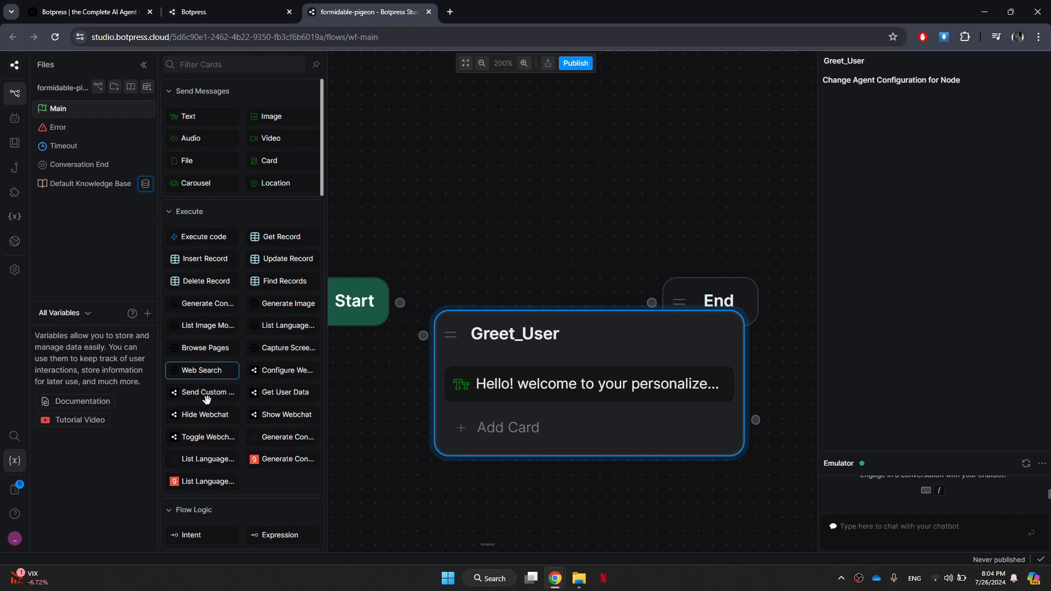
pyautogui.scroll(-2, 241, 438)
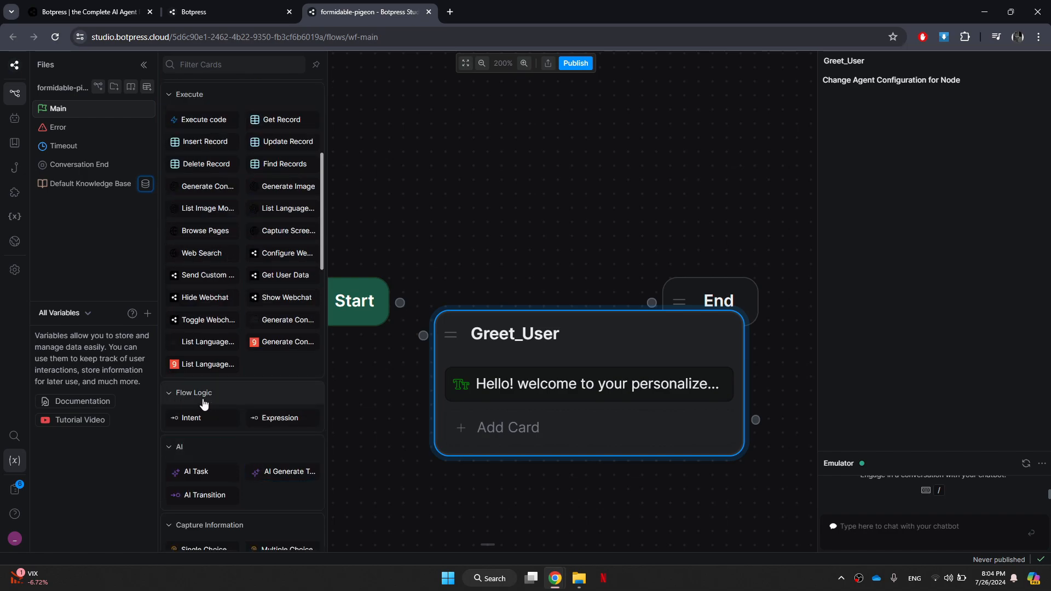
pyautogui.moveTo(273, 419)
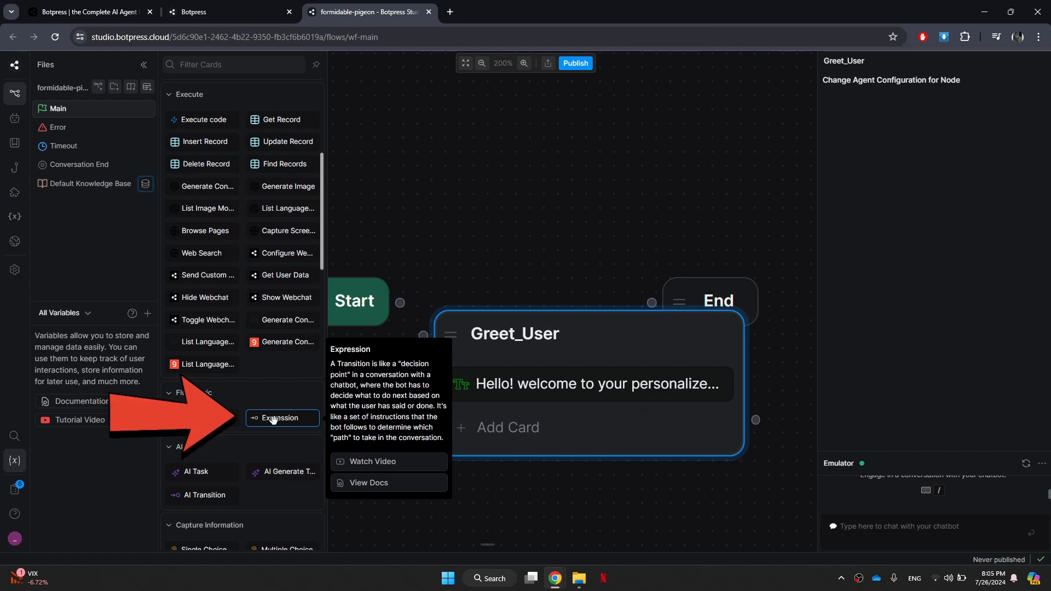
pyautogui.moveTo(273, 419); pyautogui.dragTo(542, 418)
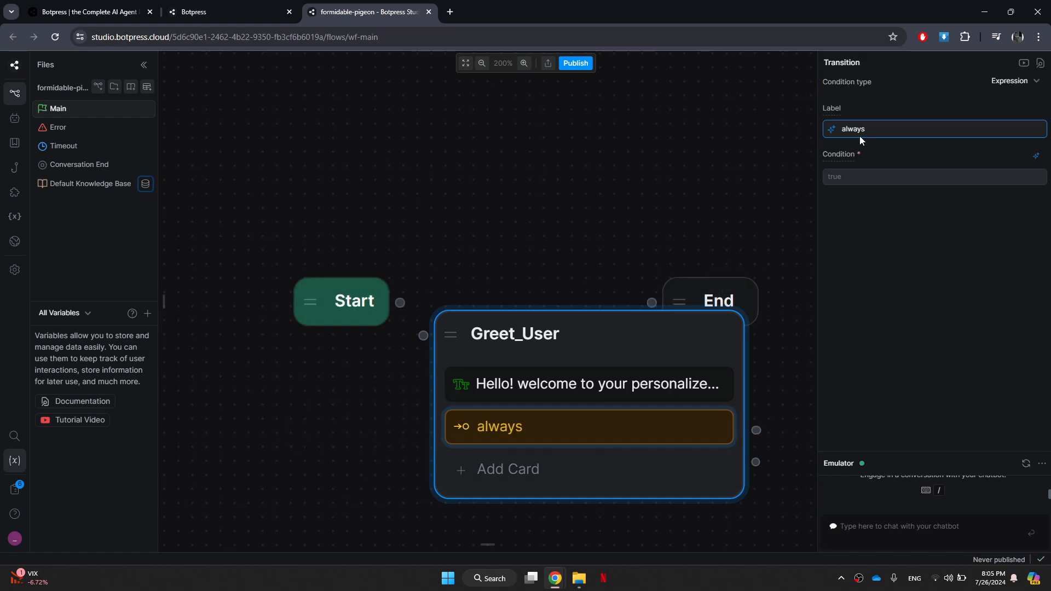
pyautogui.click(775, 526)
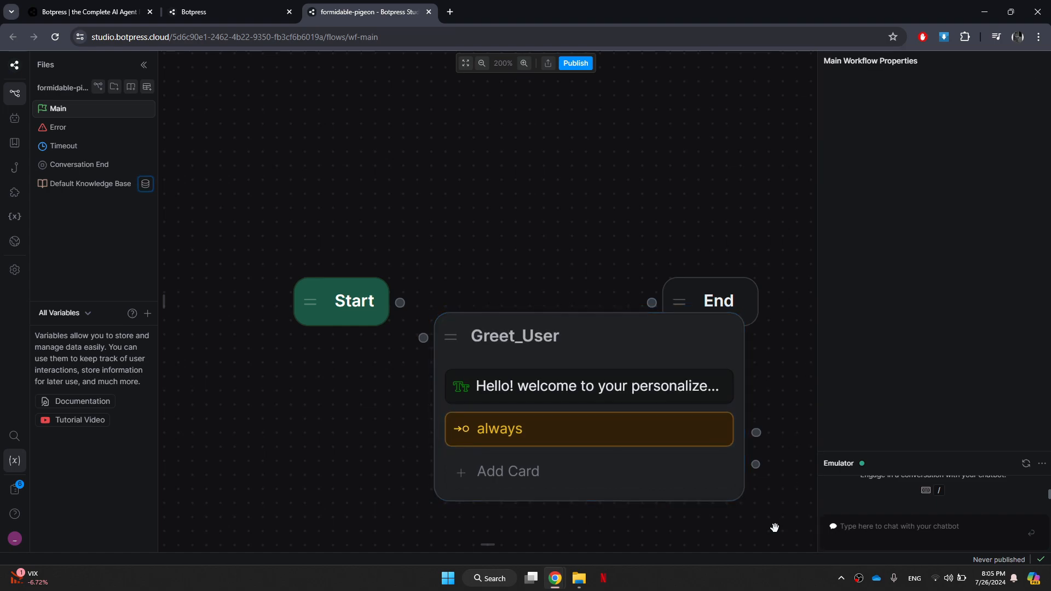
# Move the End node clear of the Greet_User node to free up space in the workflow.
pyautogui.click(751, 295)
pyautogui.moveTo(751, 295); pyautogui.dragTo(838, 277)
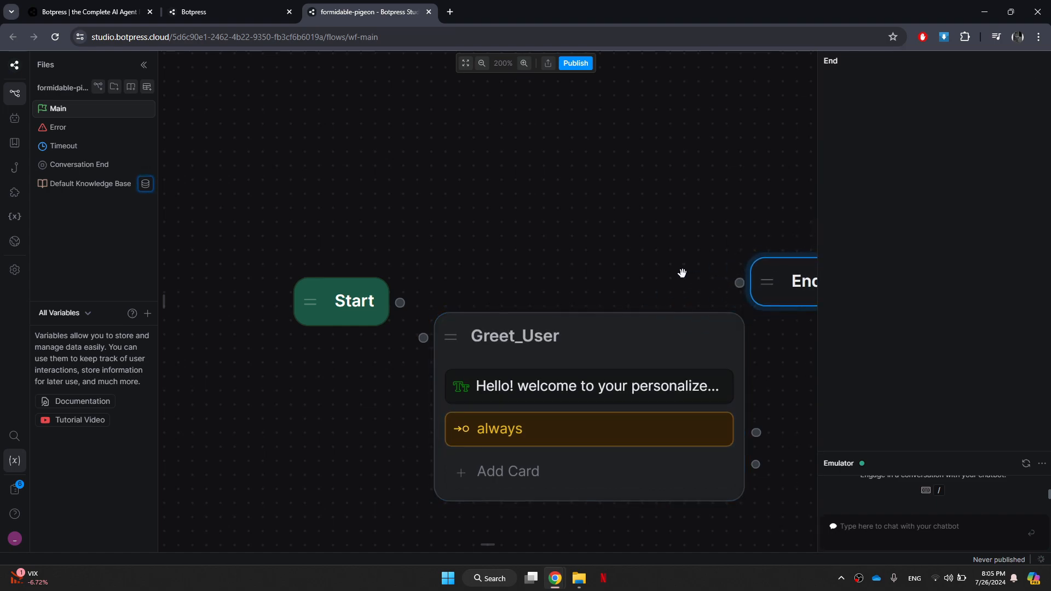
pyautogui.moveTo(681, 273); pyautogui.dragTo(573, 187)
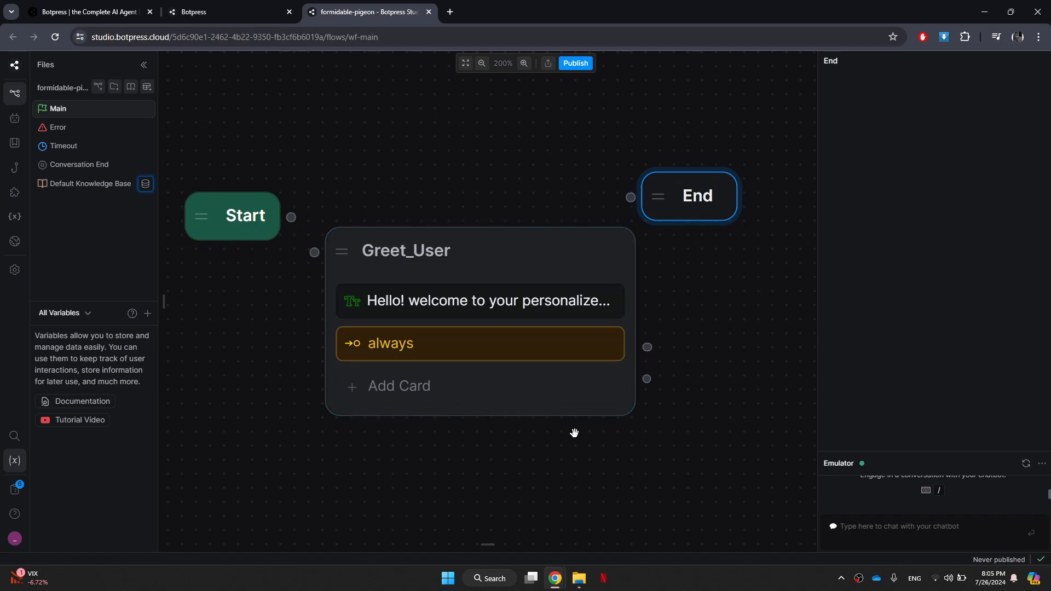
# Add another standard node below and beside Greet_User and name it Capture_Information.
pyautogui.rightClick(658, 441)
pyautogui.click(667, 456)
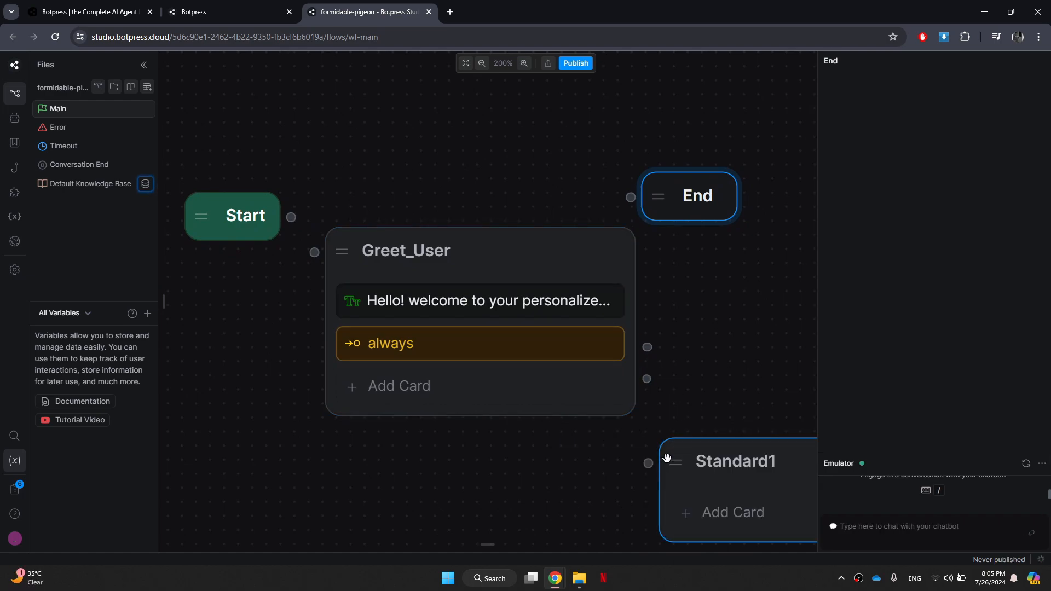
pyautogui.moveTo(583, 467); pyautogui.dragTo(358, 330)
pyautogui.click(567, 323)
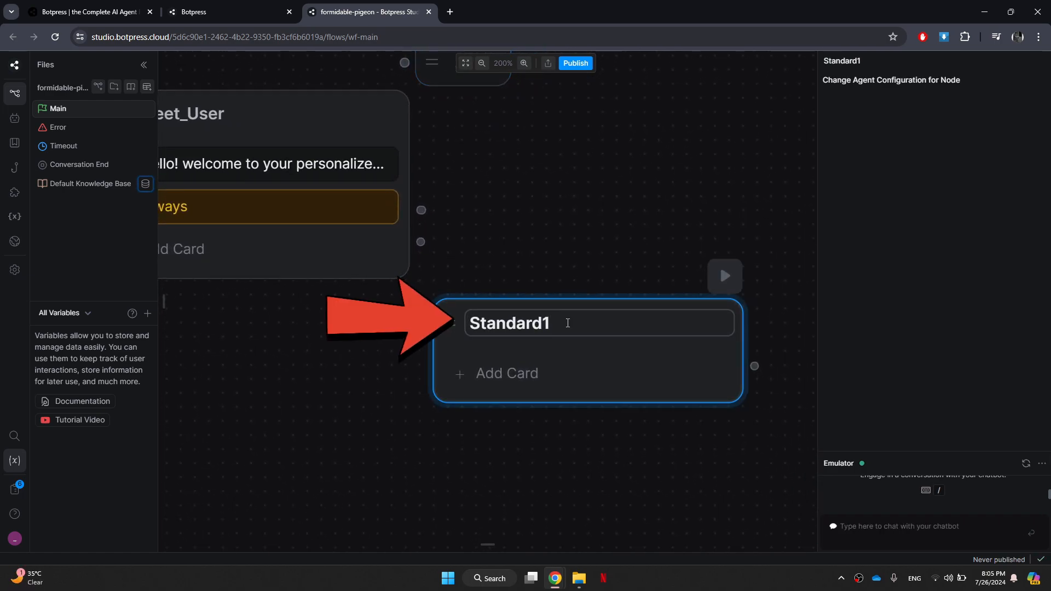
pyautogui.hotkey('ctrl', 'a')
pyautogui.write('C')
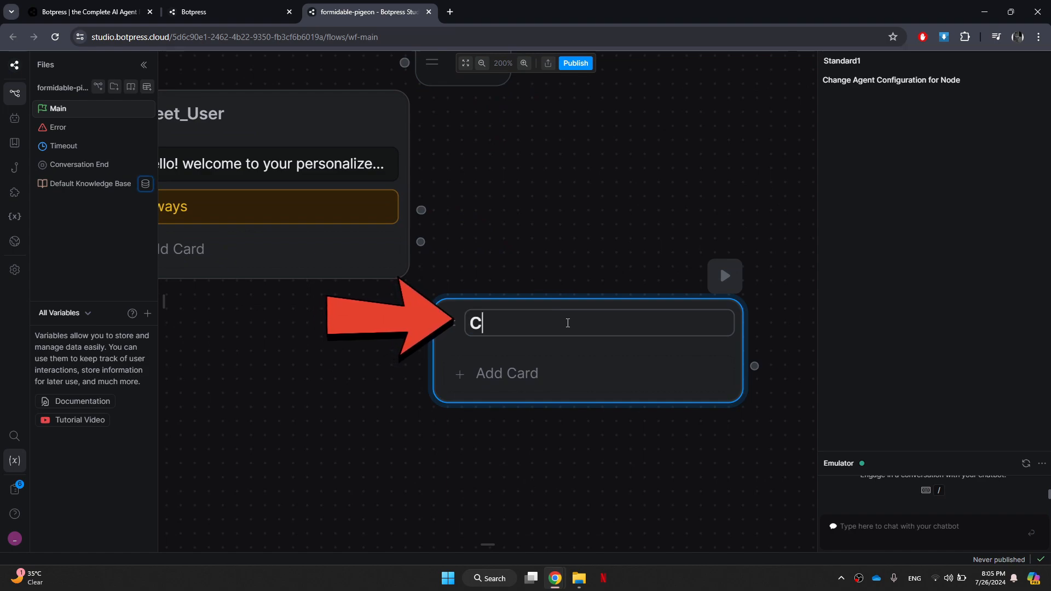
pyautogui.write('apture_Informat')
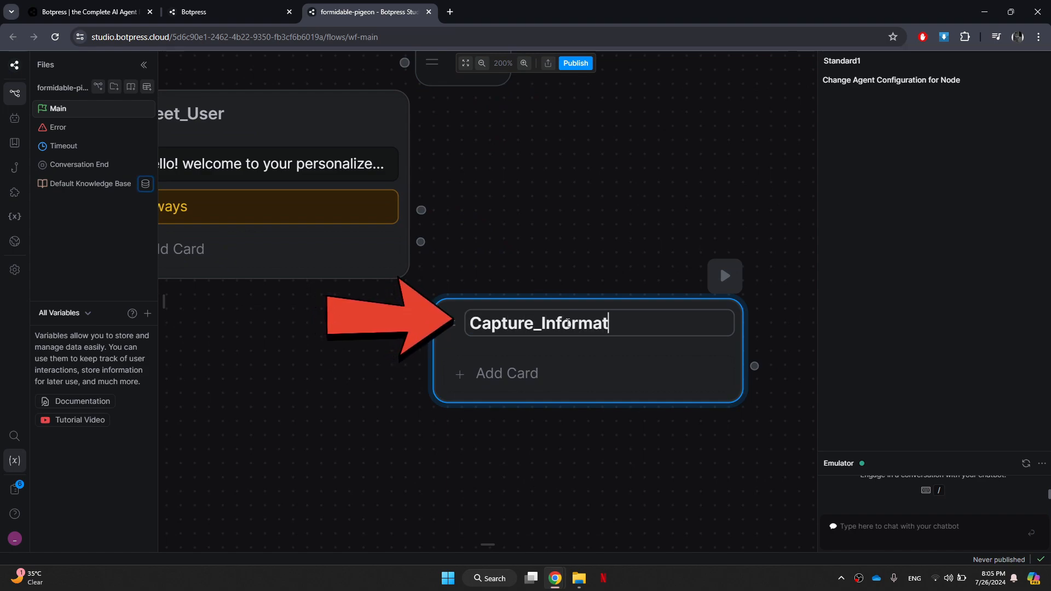
pyautogui.write('ion')
pyautogui.click(652, 464)
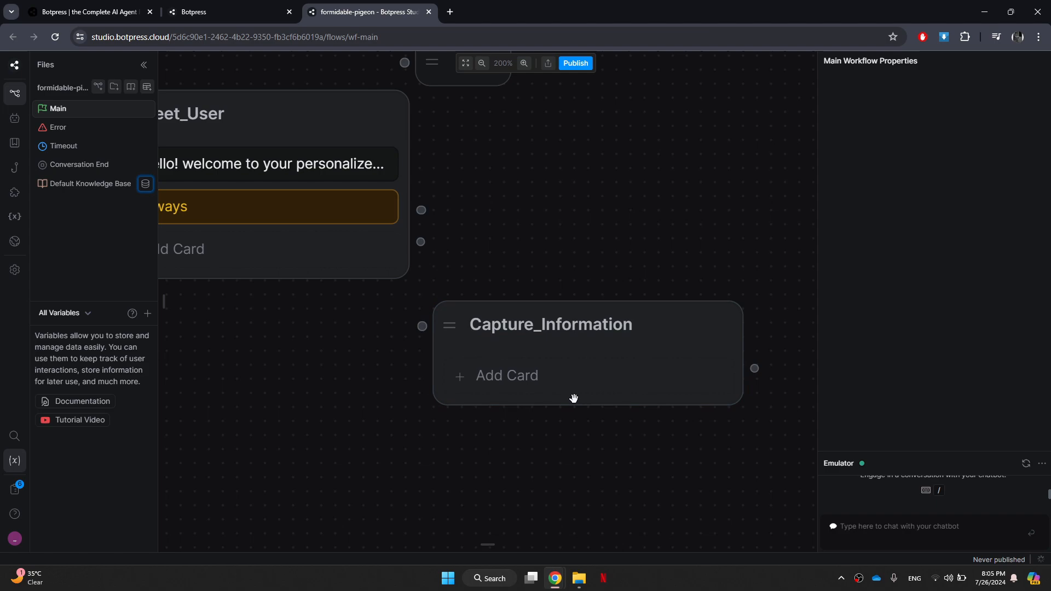
# Reposition the Capture_Information node directly beneath the Greet_User node.
pyautogui.click(594, 351)
pyautogui.moveTo(657, 330); pyautogui.dragTo(291, 347)
pyautogui.click(589, 438)
pyautogui.moveTo(582, 364); pyautogui.dragTo(816, 365)
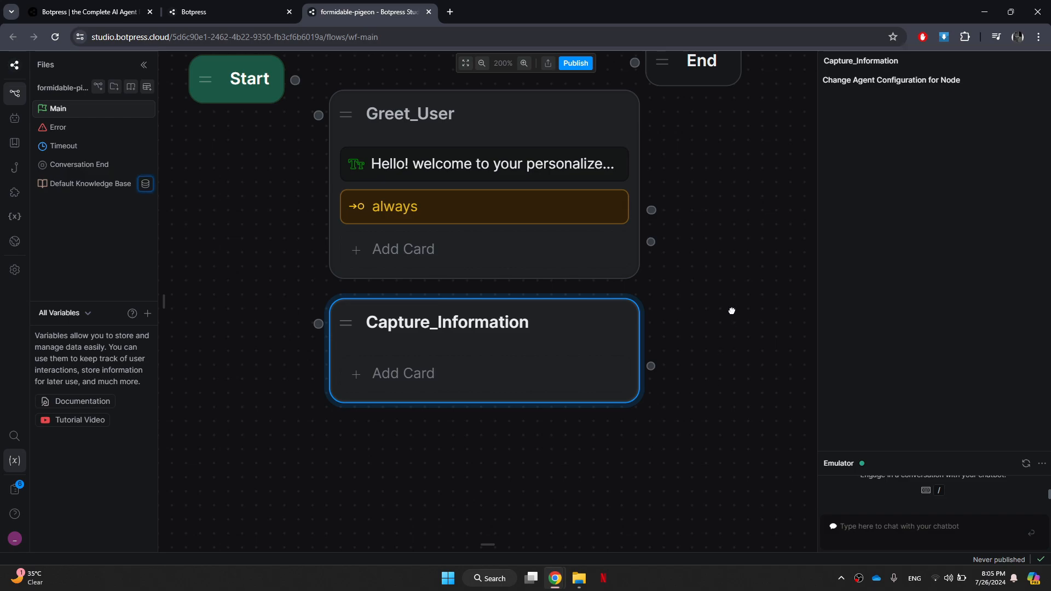
pyautogui.moveTo(732, 309); pyautogui.dragTo(734, 352)
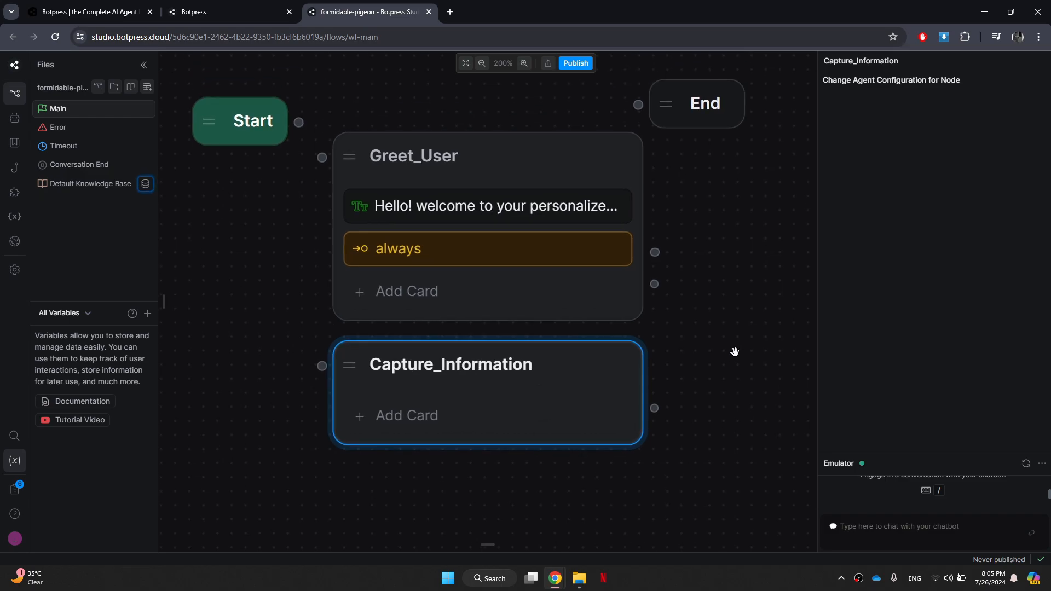
# Add a Number card from the Capture Information group to the Capture_Information node.
pyautogui.scroll(-1, 196, 296)
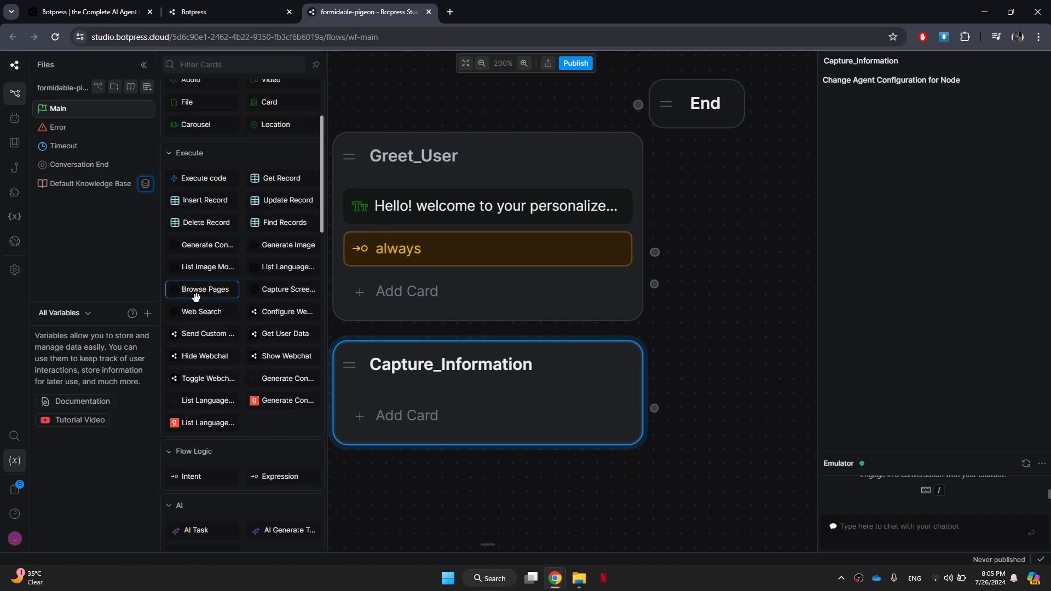
pyautogui.scroll(-7, 195, 297)
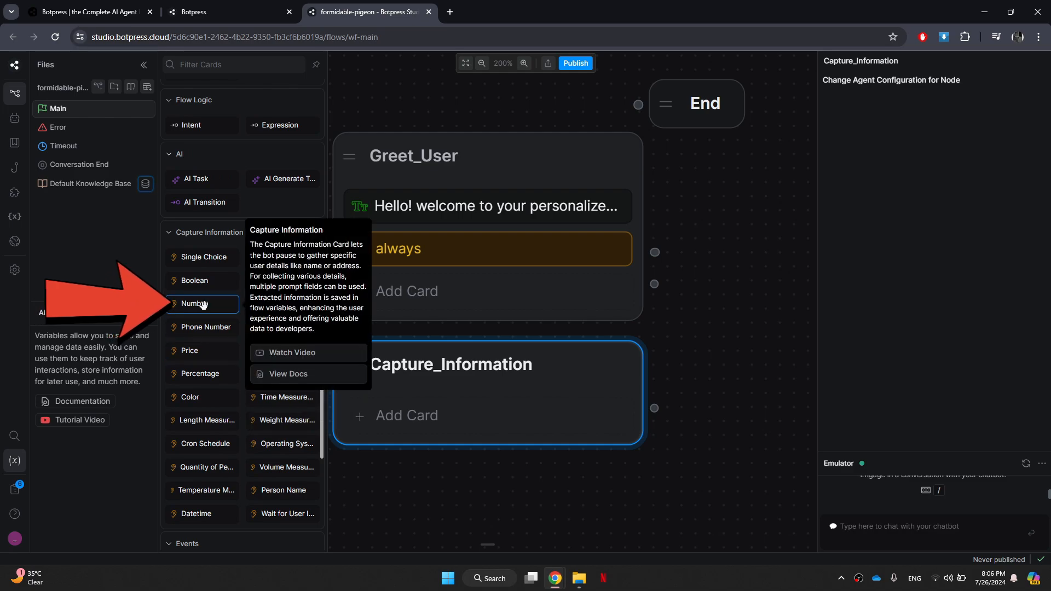
pyautogui.moveTo(202, 305); pyautogui.dragTo(442, 404)
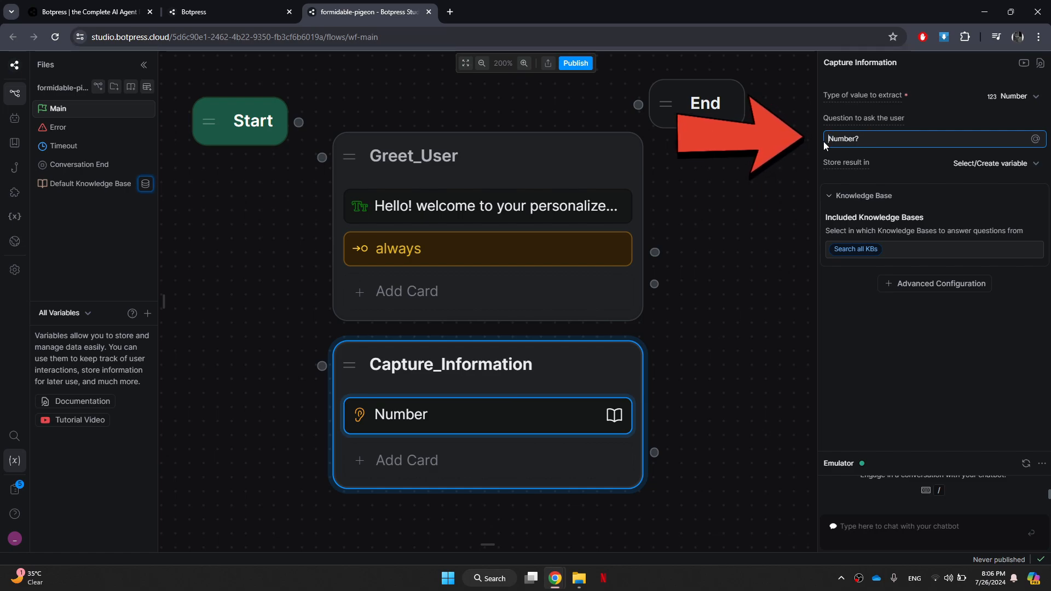
# Set the Number card's question to "How many people will be going on this trip?".
pyautogui.tripleClick(862, 139)
pyautogui.write('How')
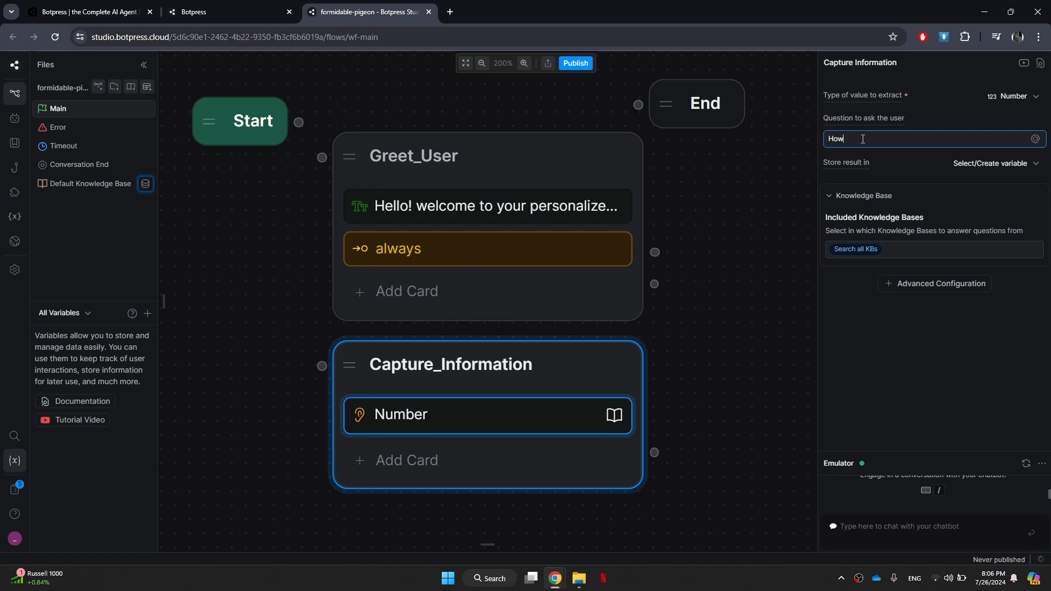
pyautogui.write(' many people will be going on this trip?')
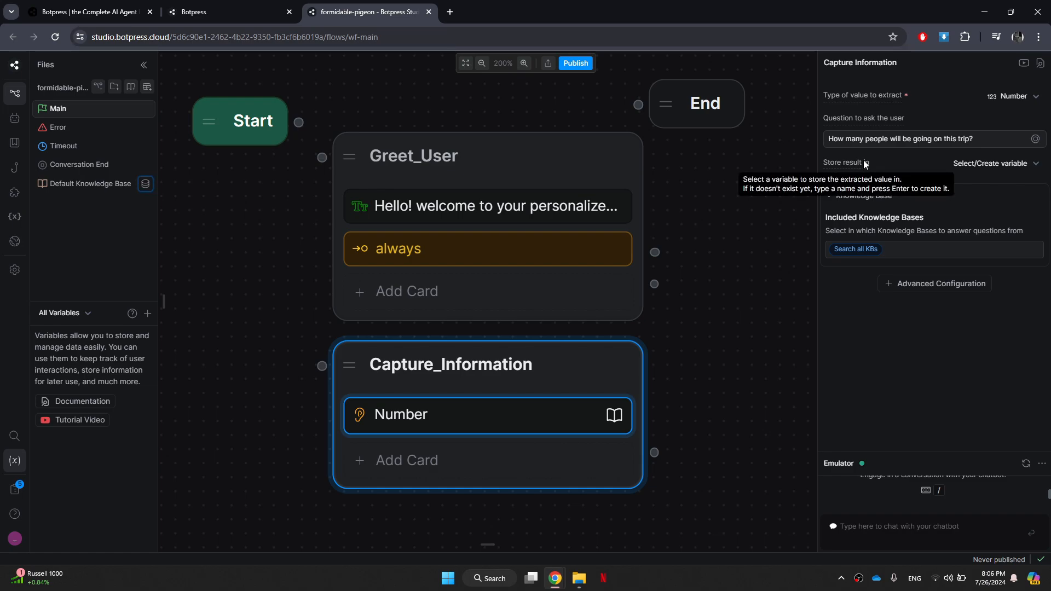
# Create a variable named NumPeople to store the result of the number question.
pyautogui.click(968, 165)
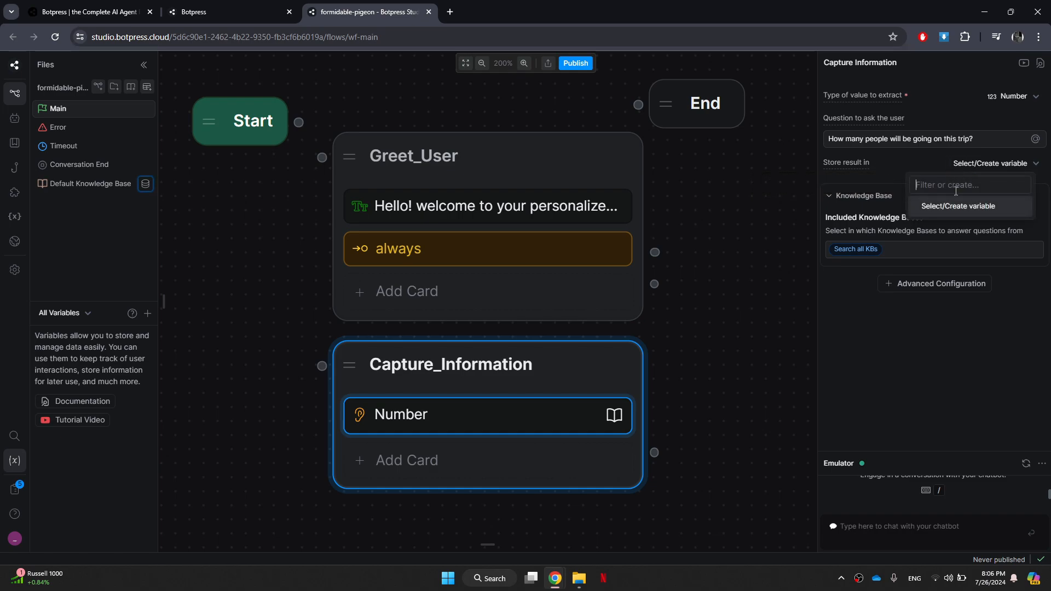
pyautogui.write('Numpe')
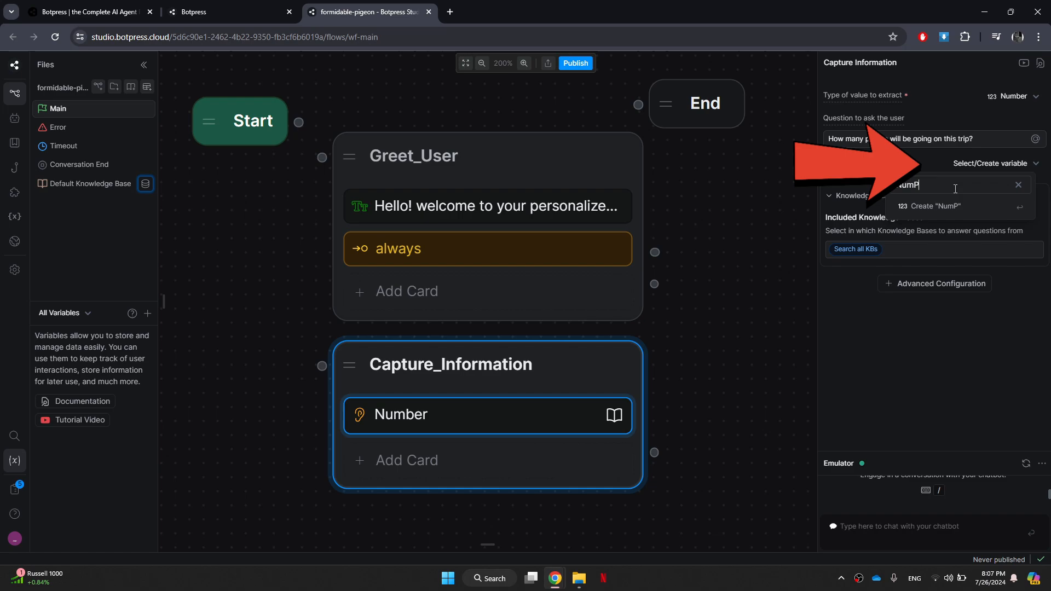
pyautogui.press('BackSpace')
pyautogui.press('BackSpace')
pyautogui.write('People')
pyautogui.click(965, 206)
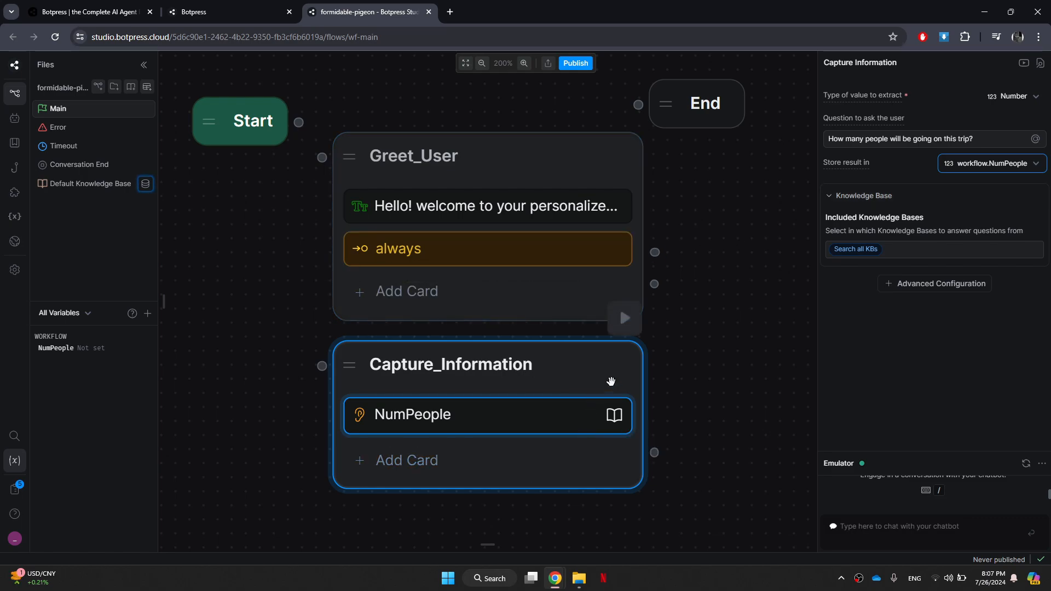
# Move the Capture_Information node further down and connect the Greet_User node's bottom output to its input.
pyautogui.moveTo(611, 381); pyautogui.dragTo(608, 434)
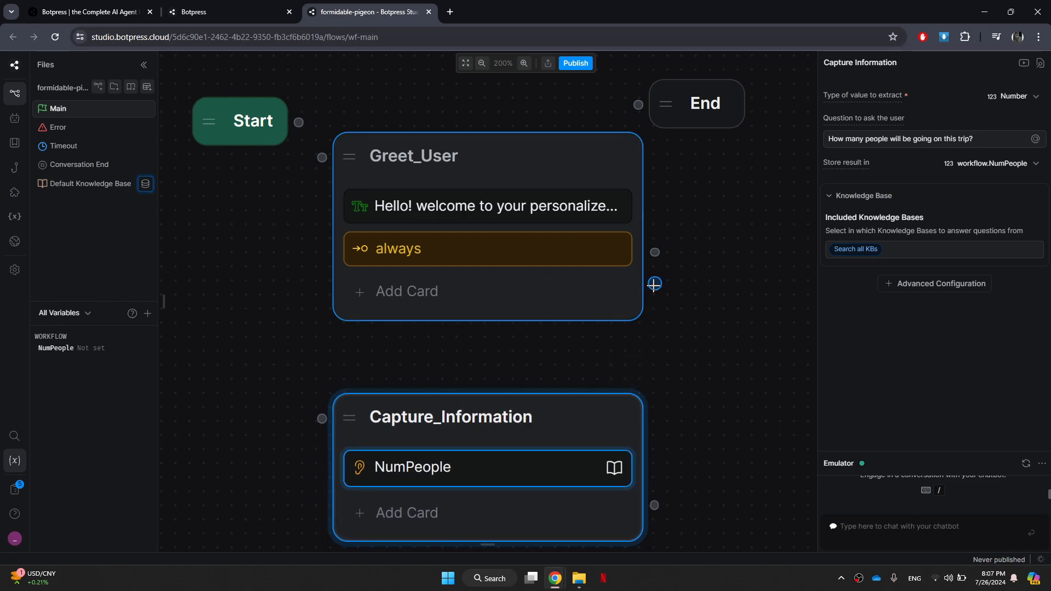
pyautogui.moveTo(654, 284); pyautogui.dragTo(322, 419)
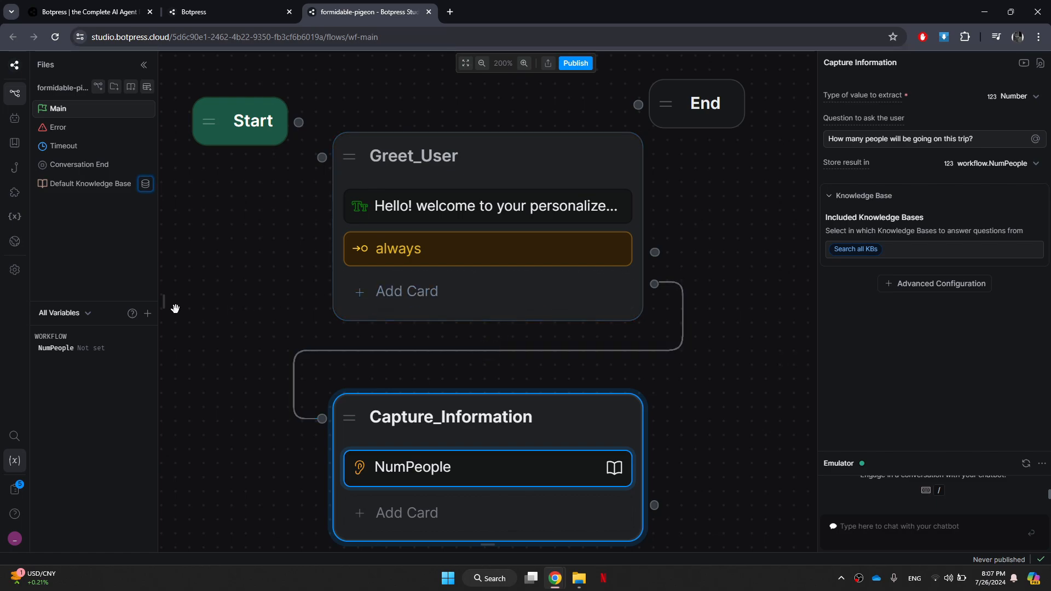
# Add three Expression cards from the Flow Logic group below the NumPeople card in the Capture_Information node.
pyautogui.moveTo(168, 307)
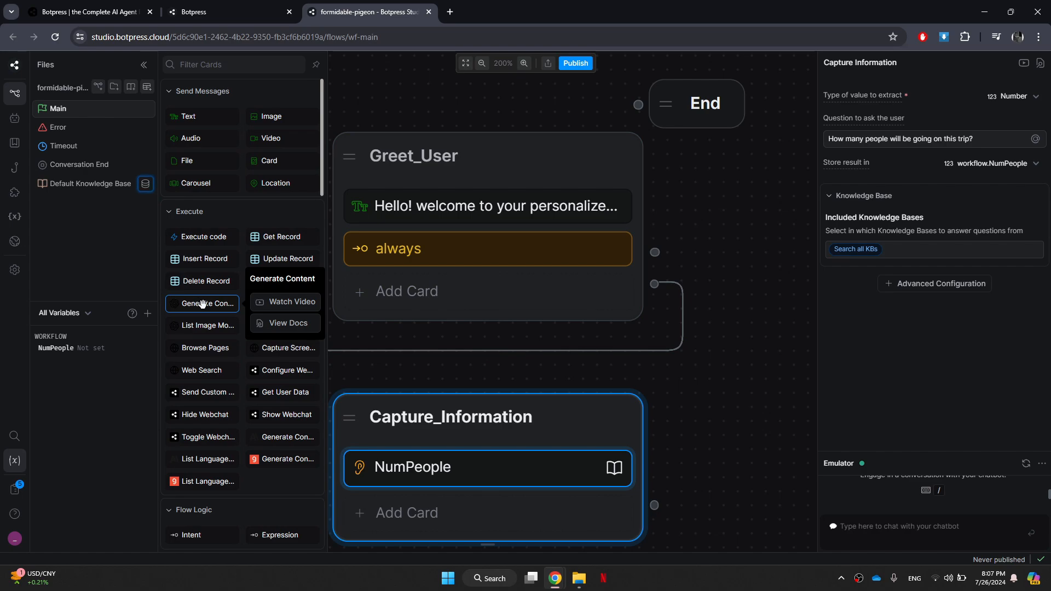
pyautogui.scroll(-4, 282, 329)
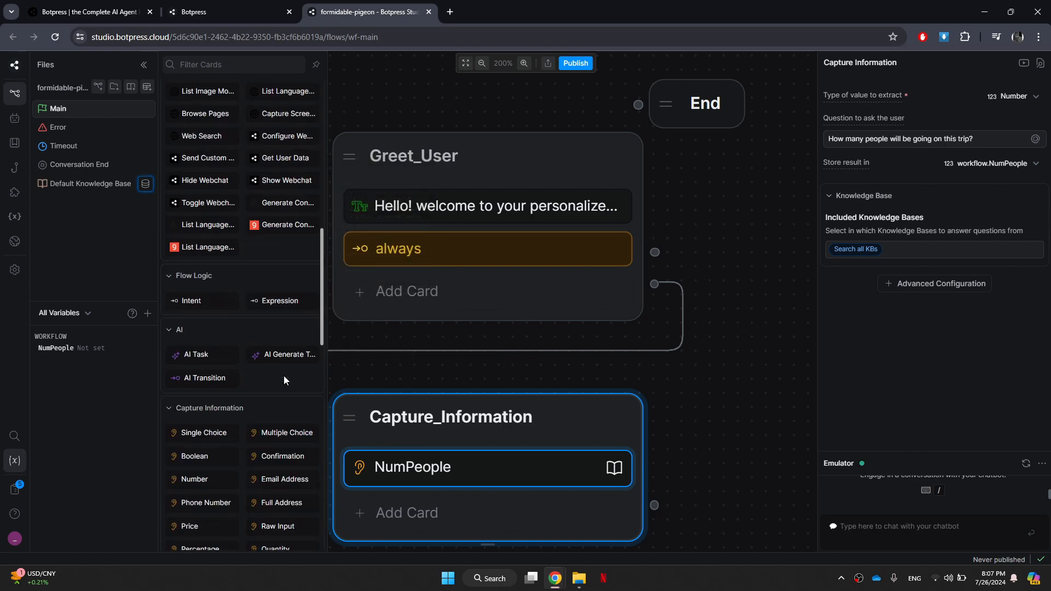
pyautogui.moveTo(281, 302); pyautogui.dragTo(438, 509)
pyautogui.moveTo(281, 535); pyautogui.dragTo(429, 495)
pyautogui.moveTo(257, 444); pyautogui.dragTo(256, 300)
pyautogui.moveTo(176, 241)
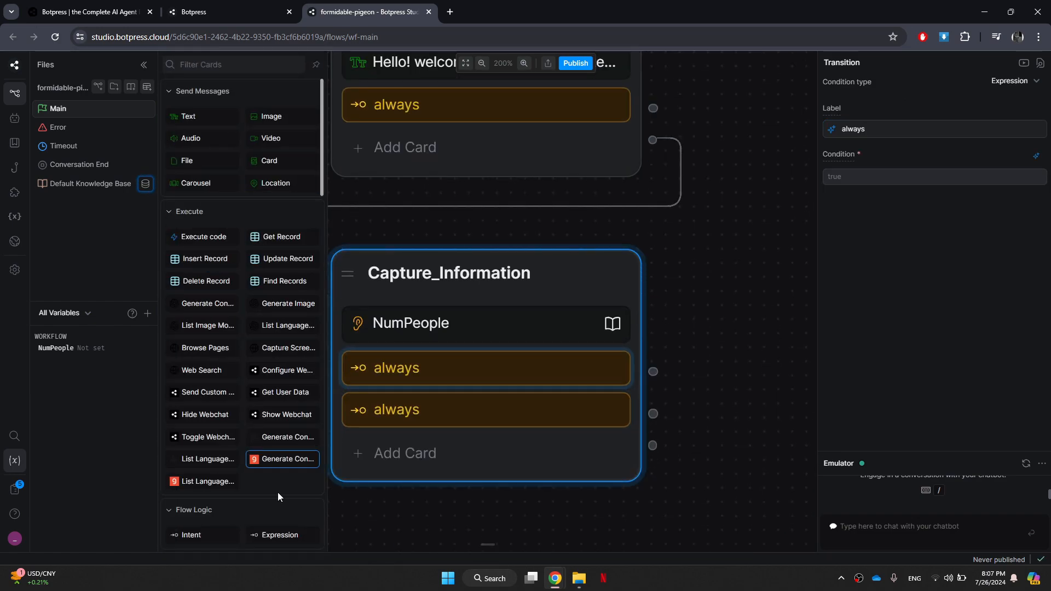
pyautogui.moveTo(279, 534); pyautogui.dragTo(421, 437)
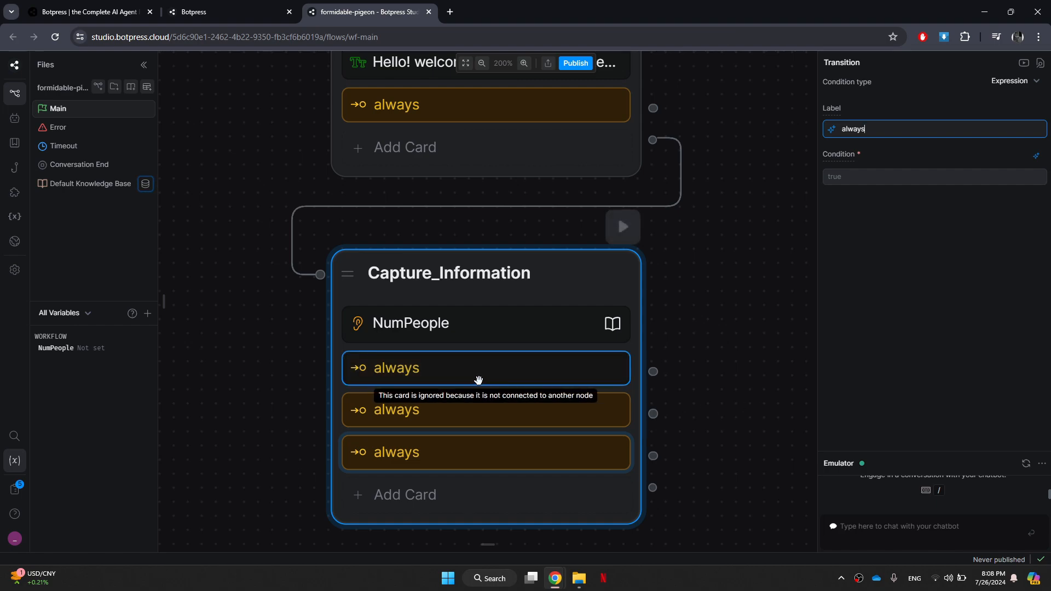
# Label the last Expression card "User input is a number between 1 and 6" and move it above the other two.
pyautogui.doubleClick(889, 134)
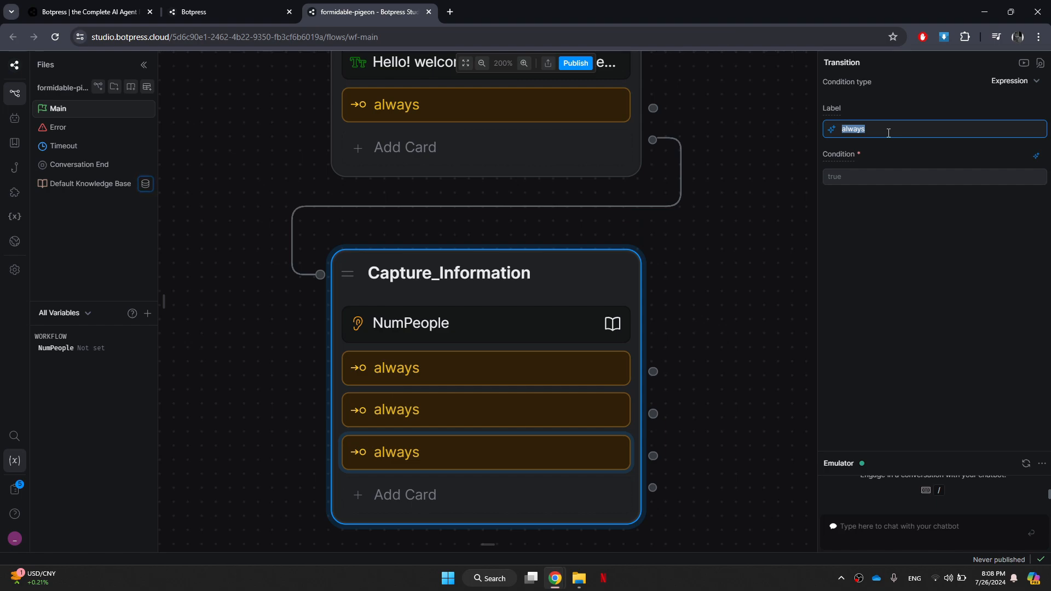
pyautogui.write('User input is a number between ')
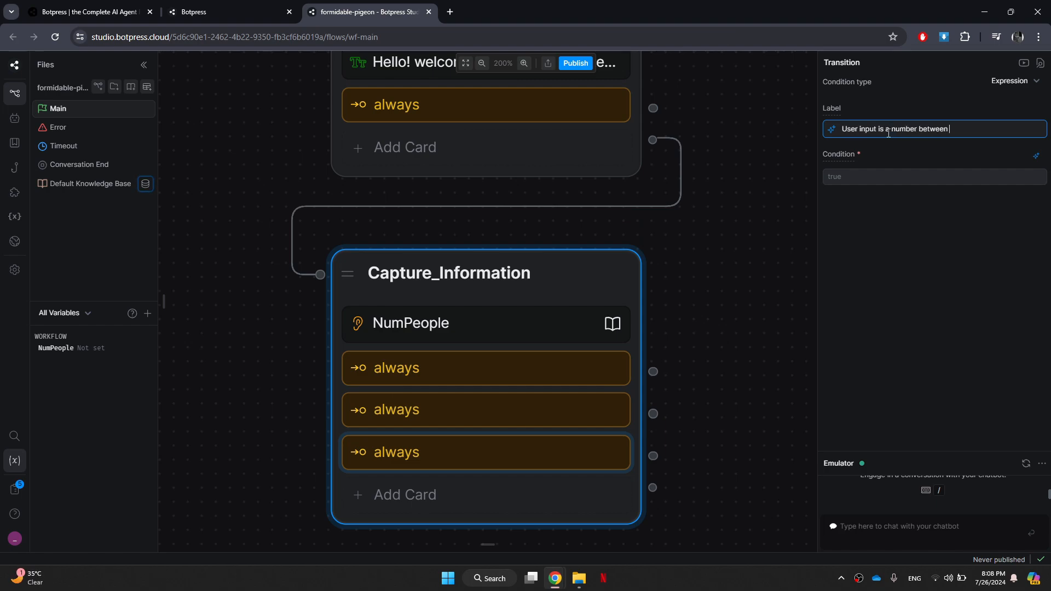
pyautogui.write('1 and 6')
pyautogui.press('Tab')
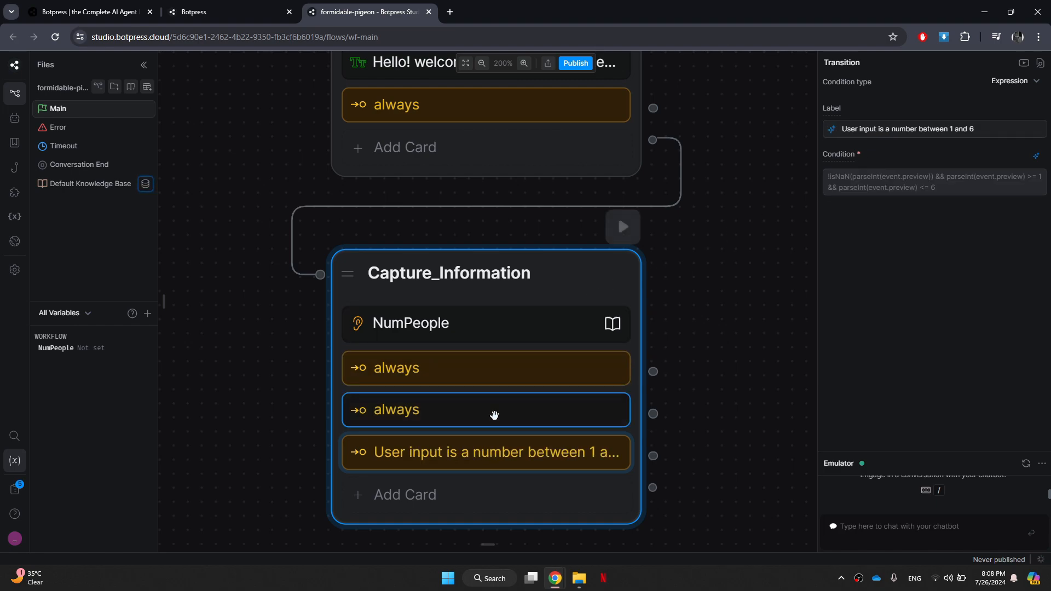
pyautogui.moveTo(469, 450); pyautogui.dragTo(469, 362)
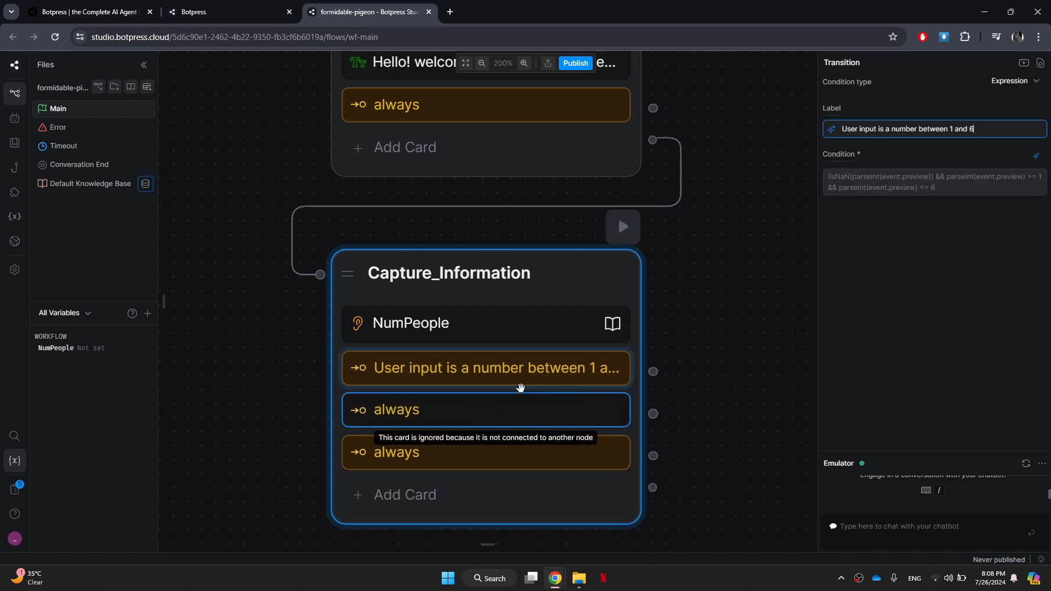
# Label the second Expression card "User input is a number between 7 and 30" and generate its condition.
pyautogui.click(458, 418)
pyautogui.doubleClick(892, 130)
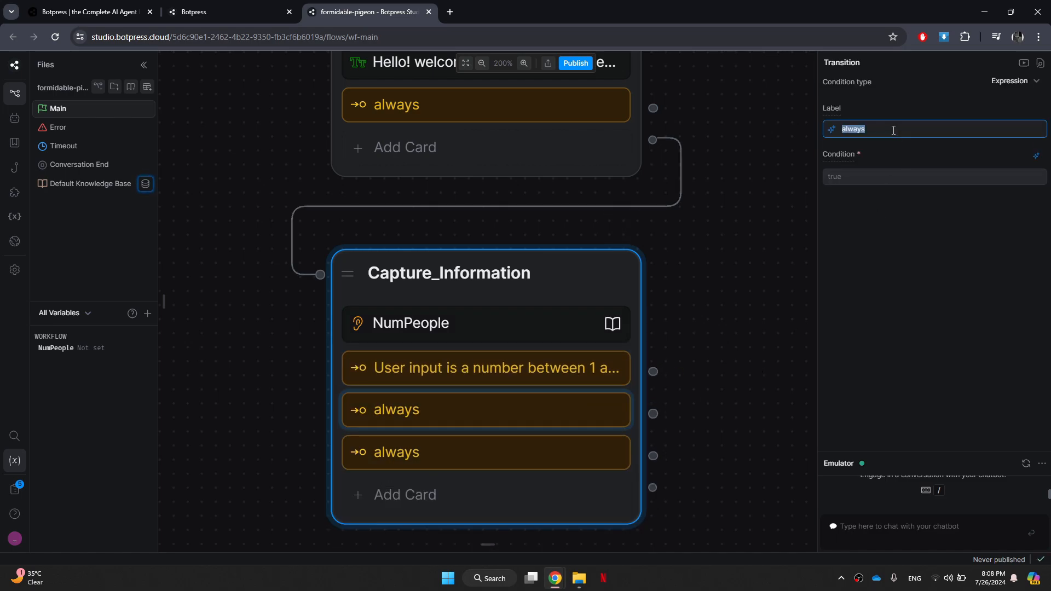
pyautogui.write('User input is a num')
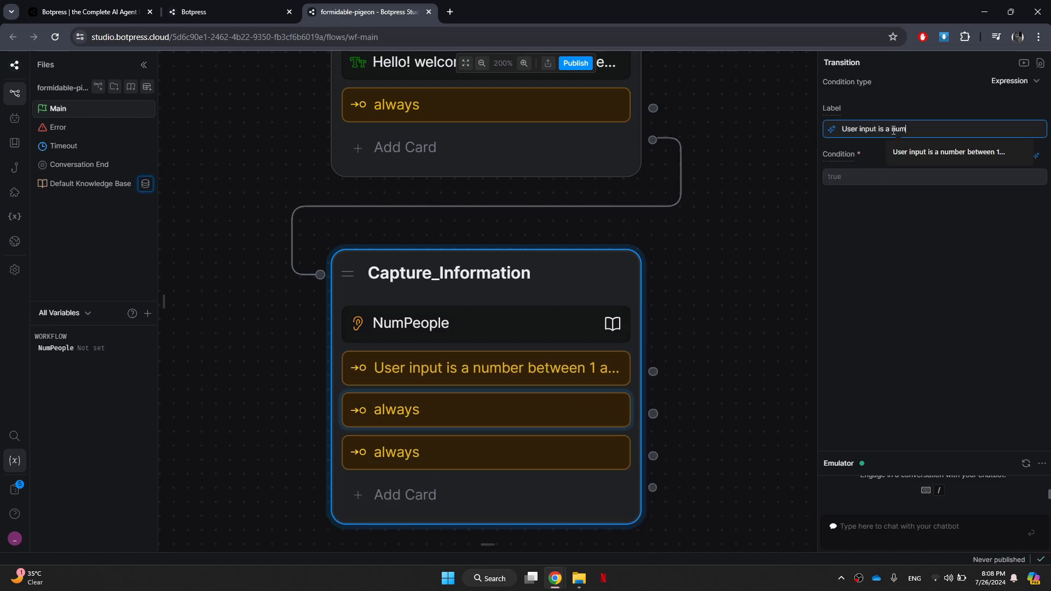
pyautogui.write('ber between 7 and')
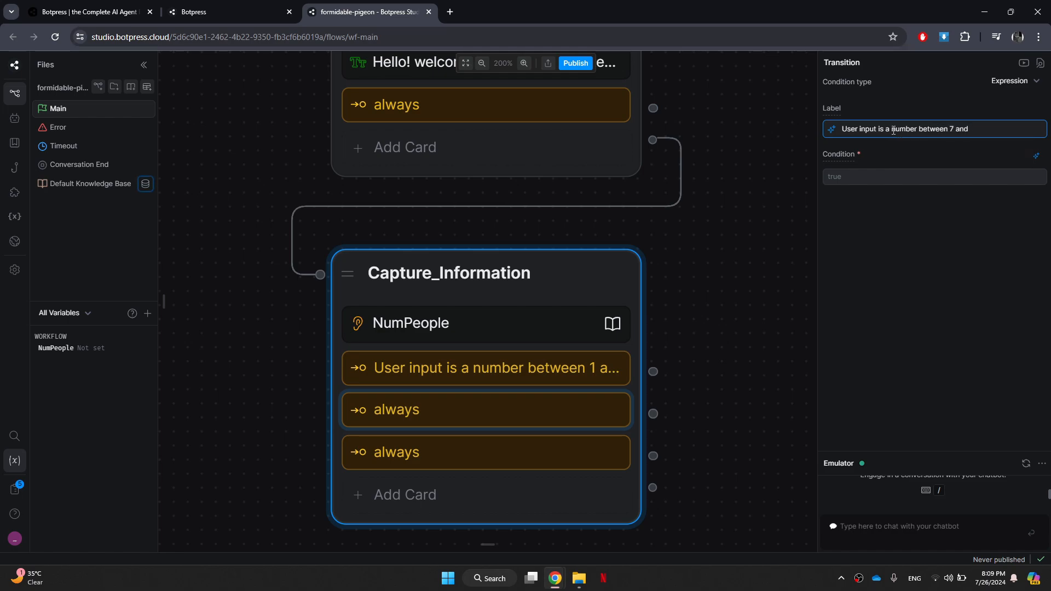
pyautogui.write(' 30')
pyautogui.press('Return')
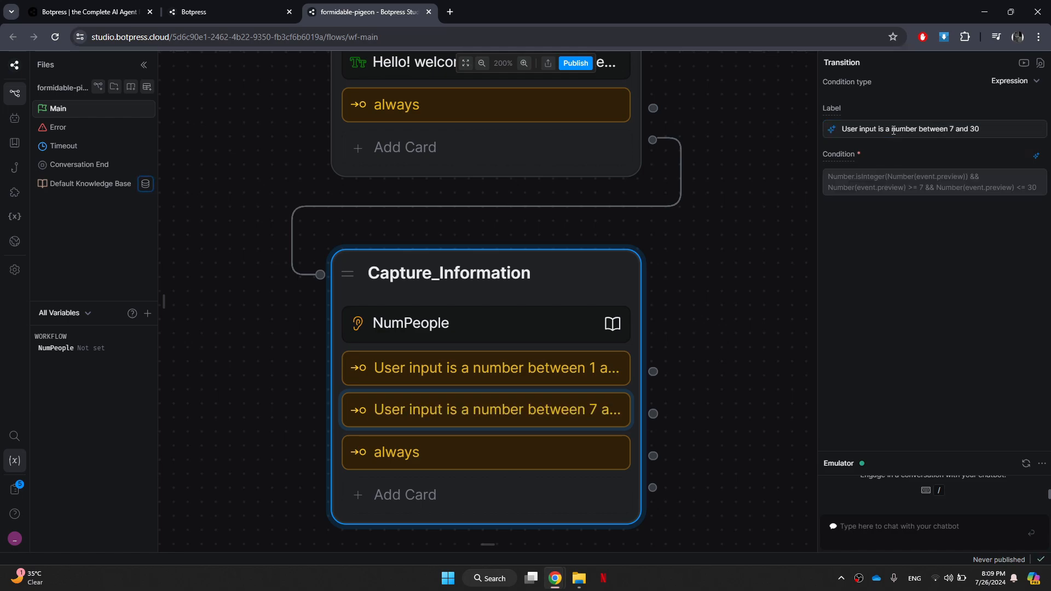
# Label the third Expression card "User iput is a number higher than 31" and generate its condition.
pyautogui.click(509, 444)
pyautogui.doubleClick(946, 132)
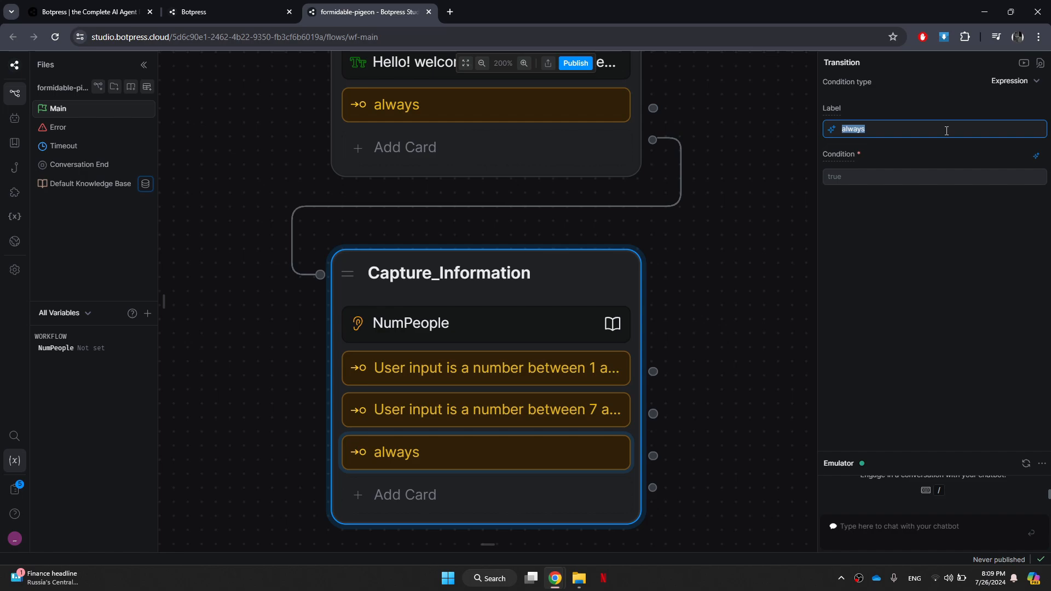
pyautogui.write('User iput is a number higher than 31')
pyautogui.press('Return')
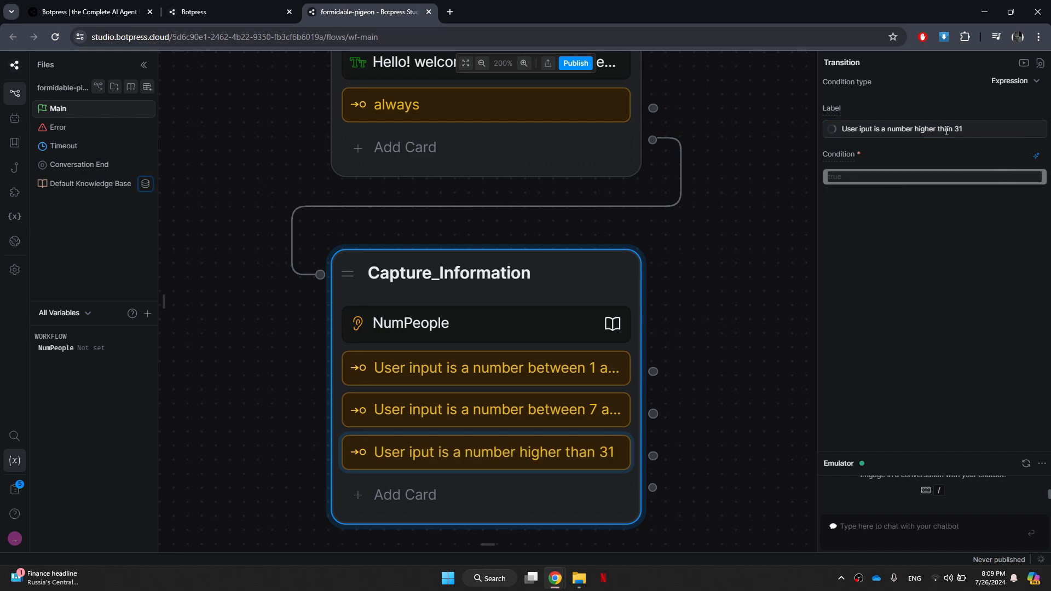
pyautogui.click(748, 353)
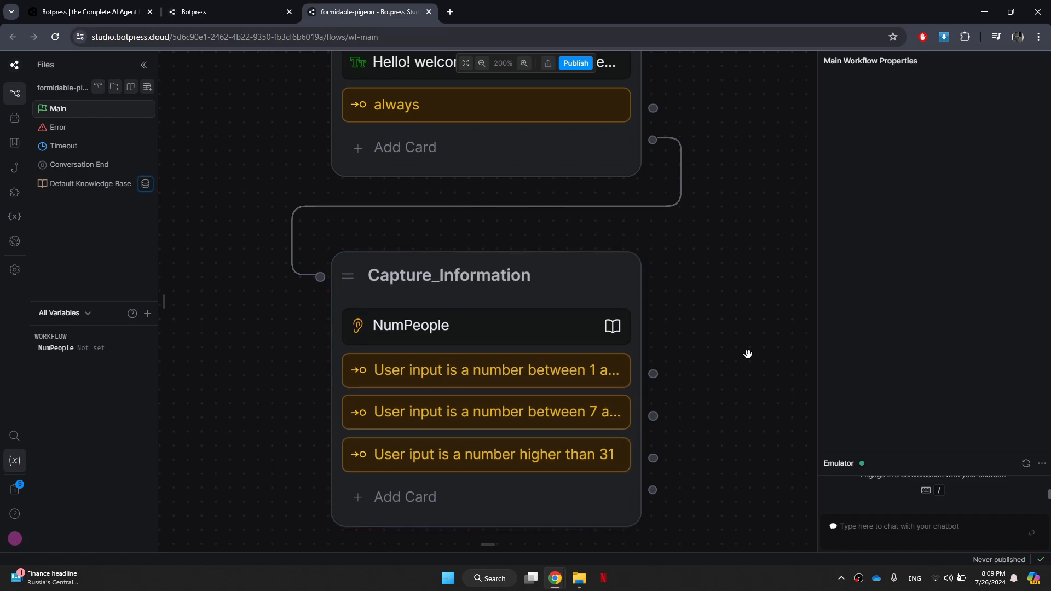
# Add three standard nodes in a column to the right of the Greet_User and Capture_Information nodes.
pyautogui.moveTo(747, 366); pyautogui.dragTo(699, 261)
pyautogui.scroll(-3, 731, 252)
pyautogui.moveTo(758, 247); pyautogui.dragTo(680, 309)
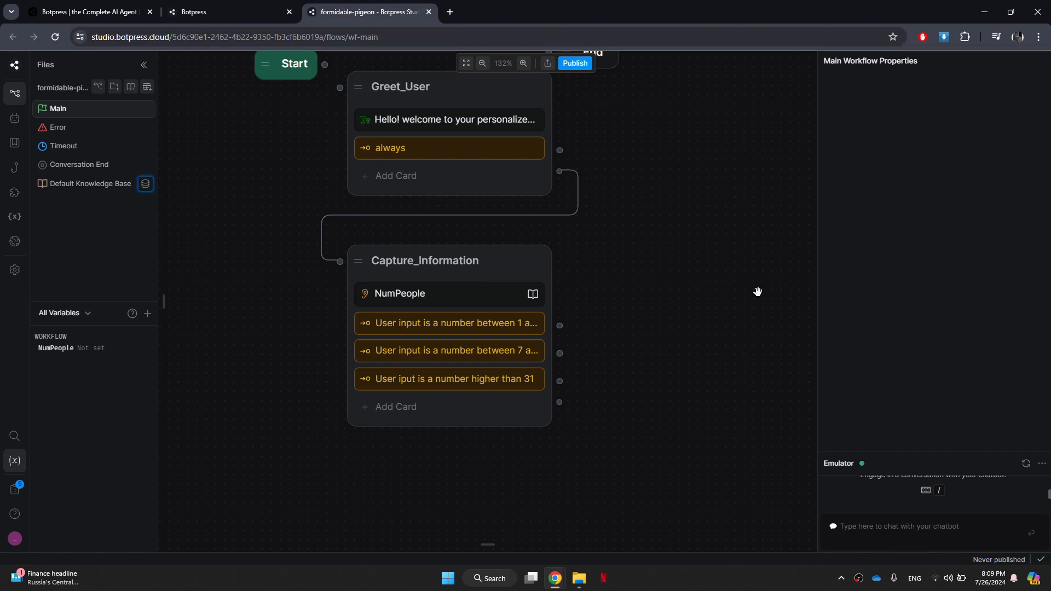
pyautogui.moveTo(758, 291); pyautogui.dragTo(539, 357)
pyautogui.rightClick(542, 194)
pyautogui.click(575, 205)
pyautogui.rightClick(566, 322)
pyautogui.click(599, 332)
pyautogui.rightClick(593, 461)
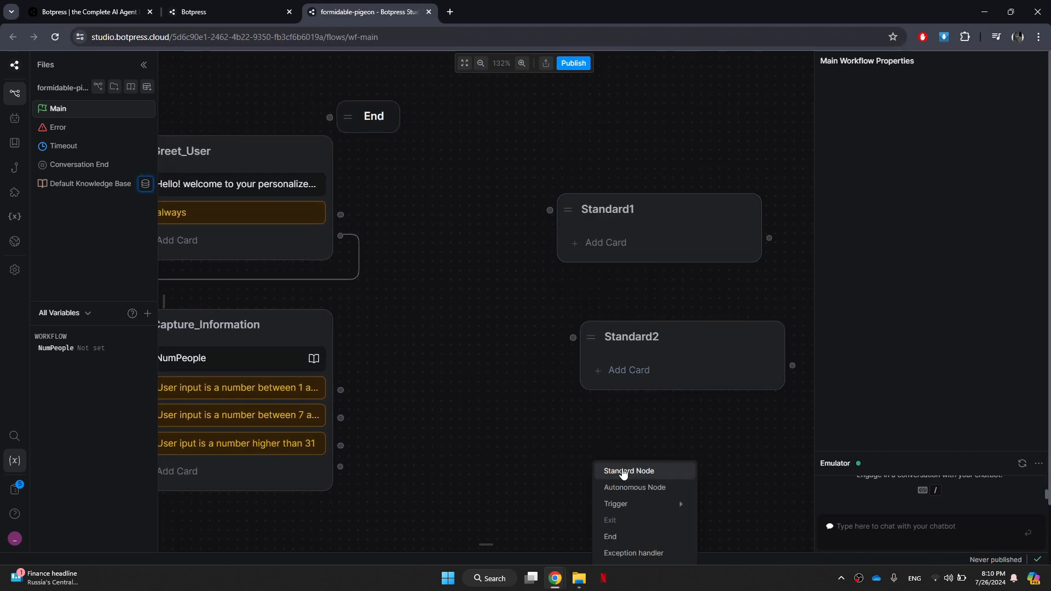
pyautogui.click(624, 474)
pyautogui.moveTo(688, 345); pyautogui.dragTo(664, 342)
pyautogui.moveTo(707, 455); pyautogui.dragTo(668, 434)
# Rename the three new standard nodes Restaurant, Hike and Picnic, from top to bottom.
pyautogui.doubleClick(626, 176)
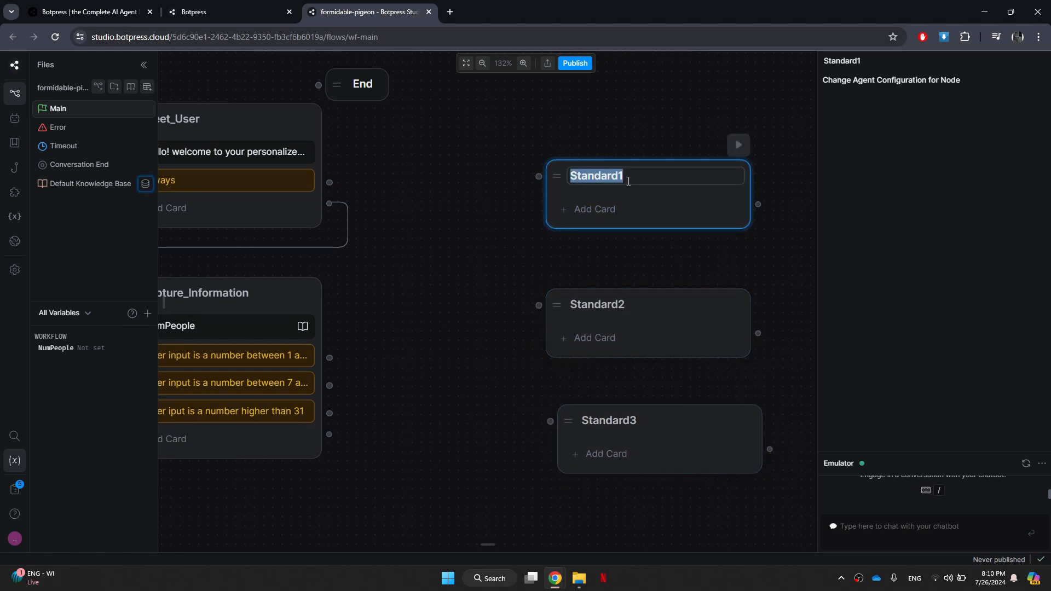
pyautogui.write('Restaurant')
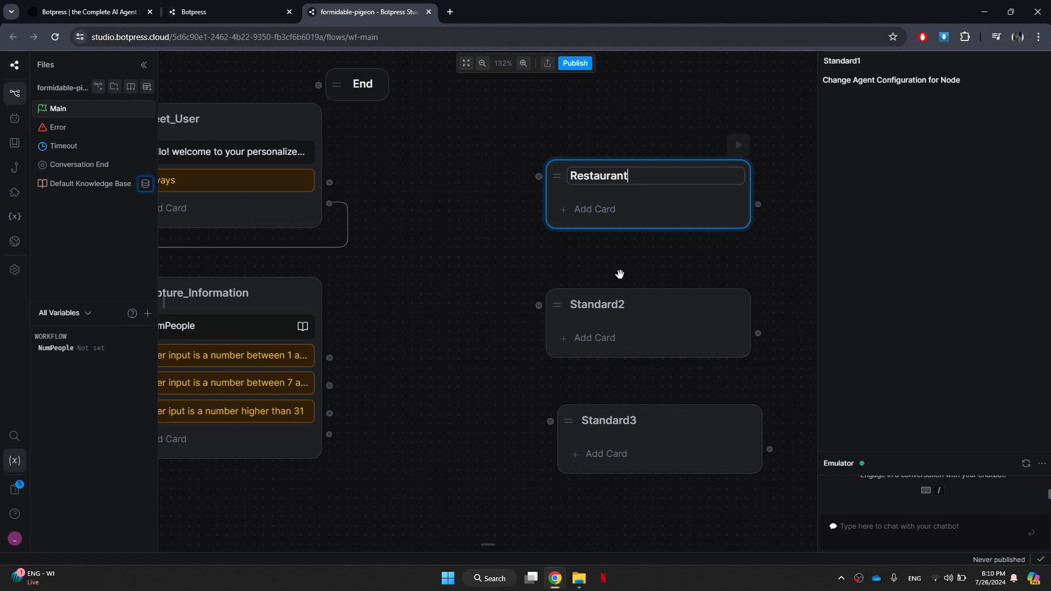
pyautogui.doubleClick(615, 307)
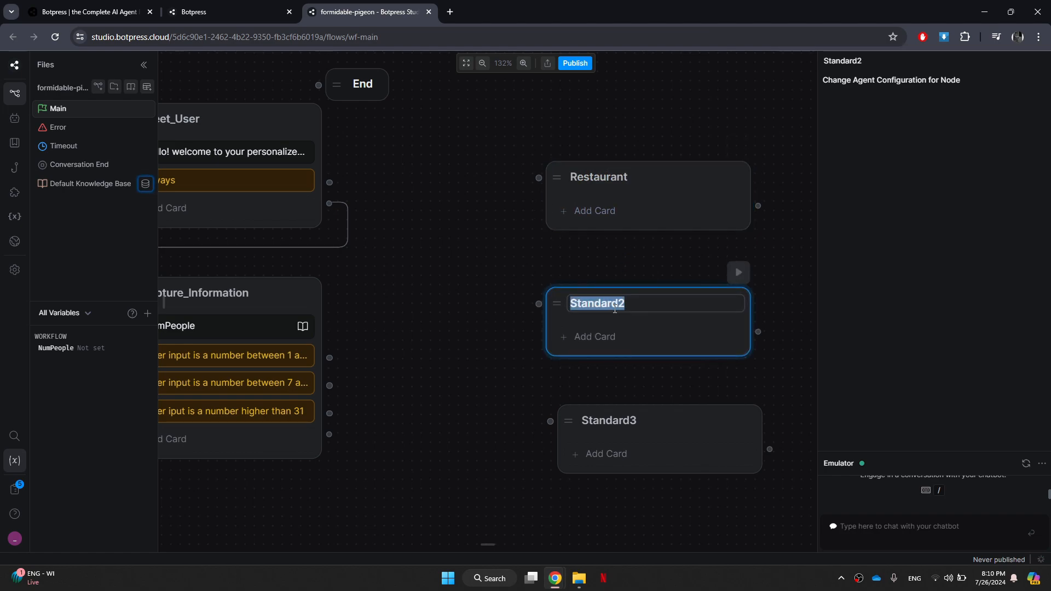
pyautogui.write('Hike')
pyautogui.doubleClick(609, 419)
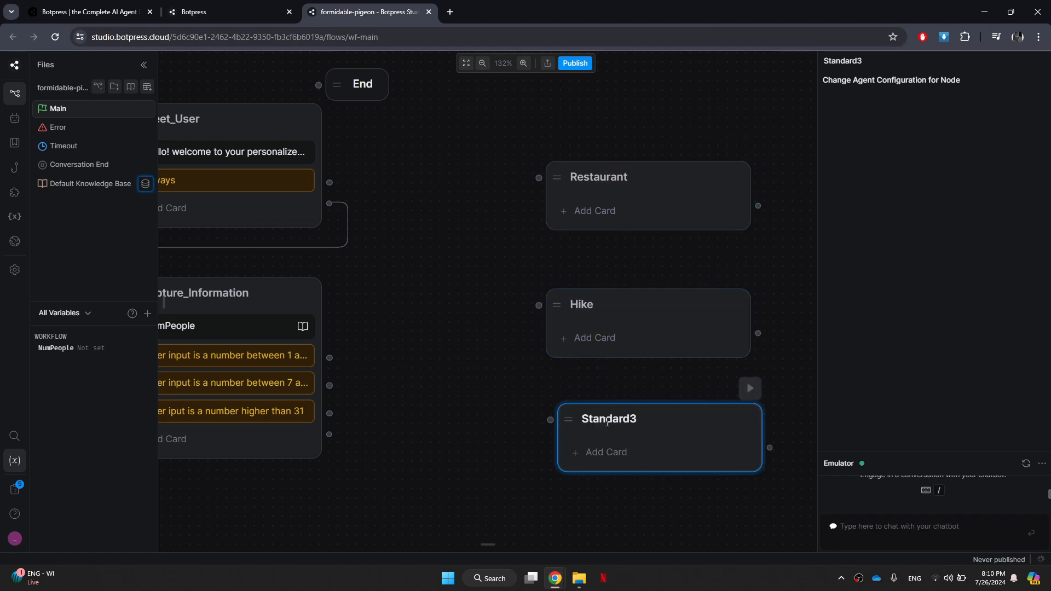
pyautogui.write('Picnic')
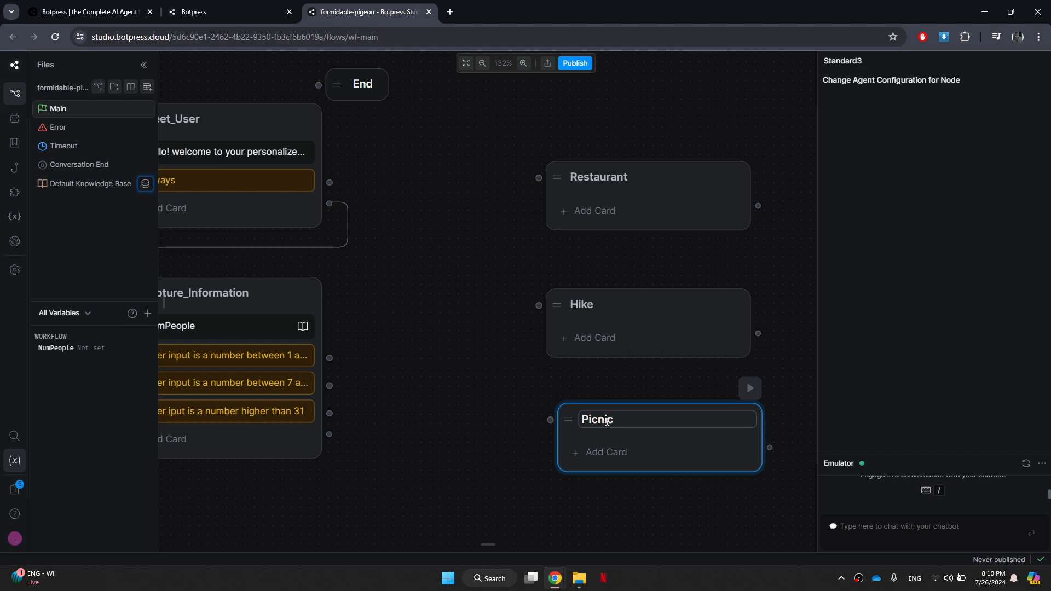
pyautogui.click(627, 387)
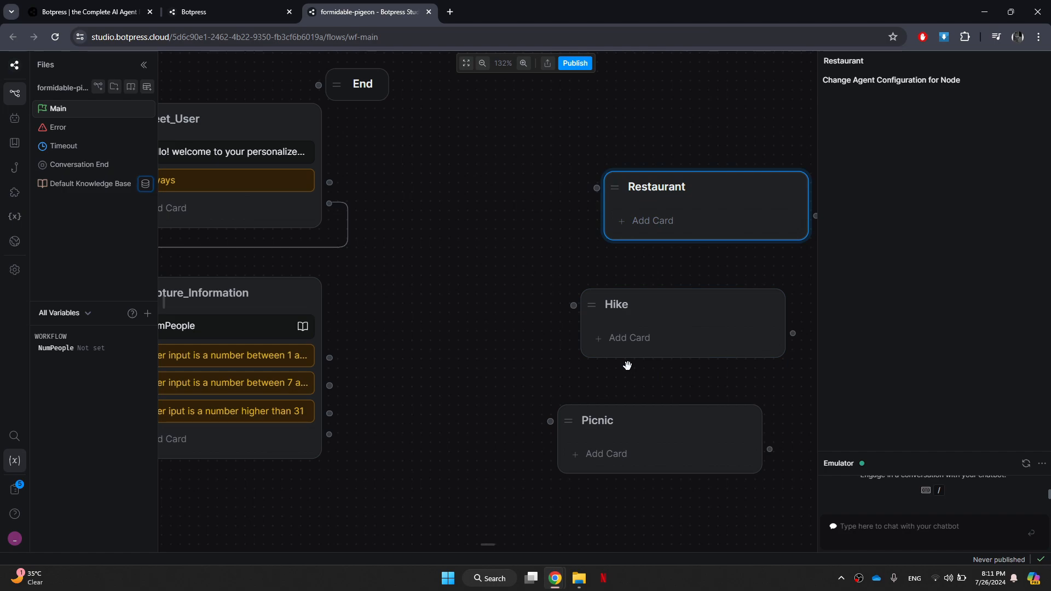
pyautogui.moveTo(164, 298)
pyautogui.moveTo(183, 117); pyautogui.dragTo(651, 216)
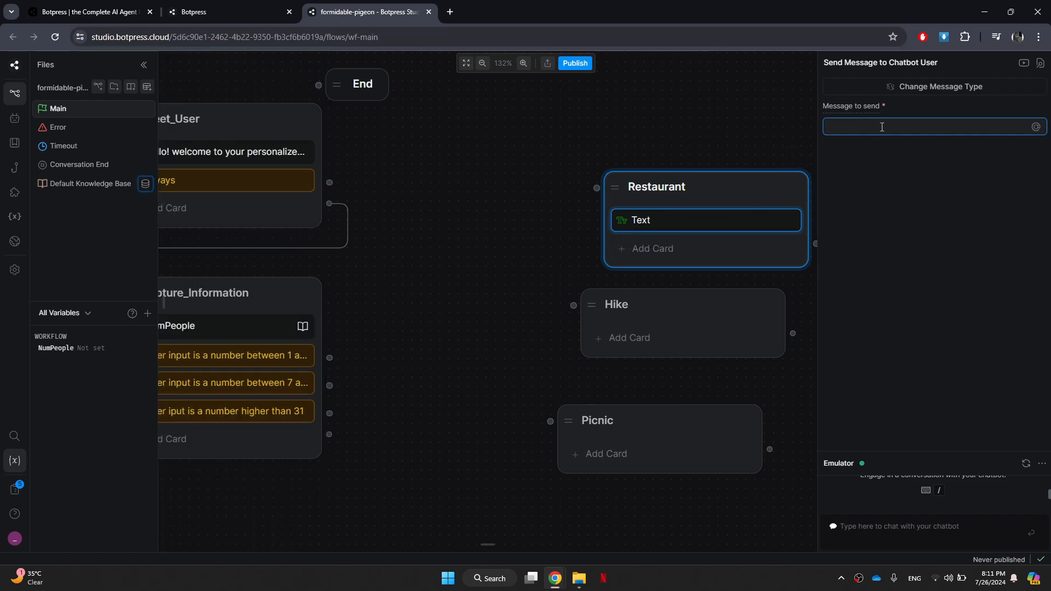
pyautogui.write("So you'll be ")
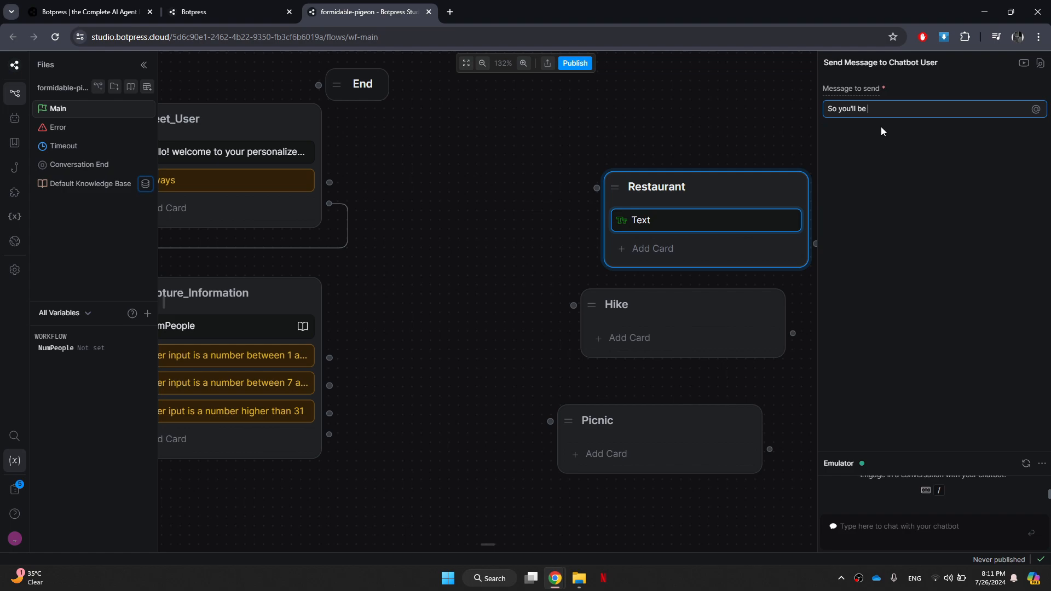
pyautogui.write('@')
pyautogui.press('Return')
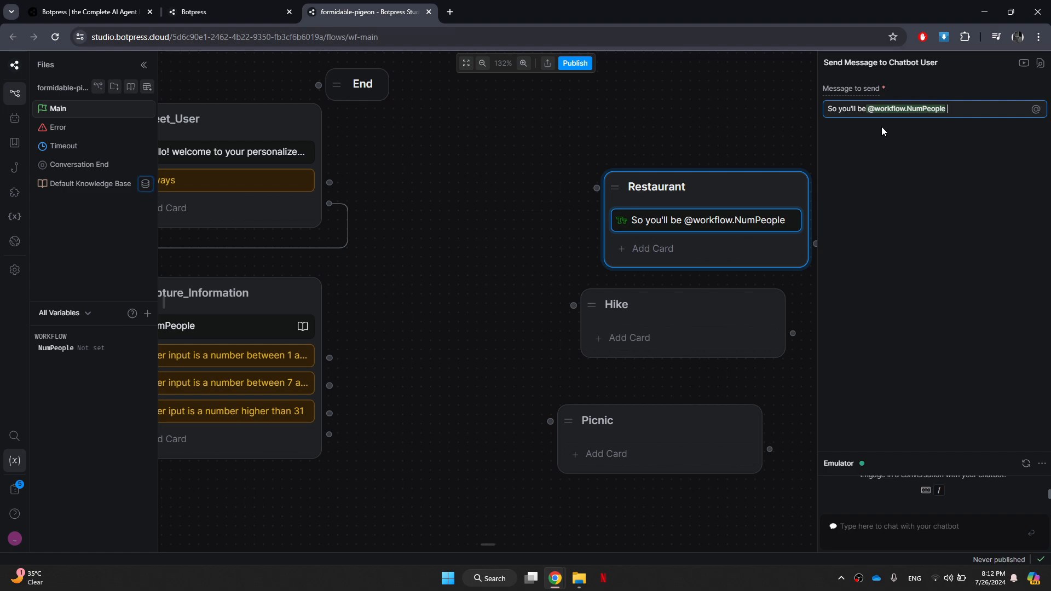
pyautogui.write('people!')
pyautogui.click(906, 139)
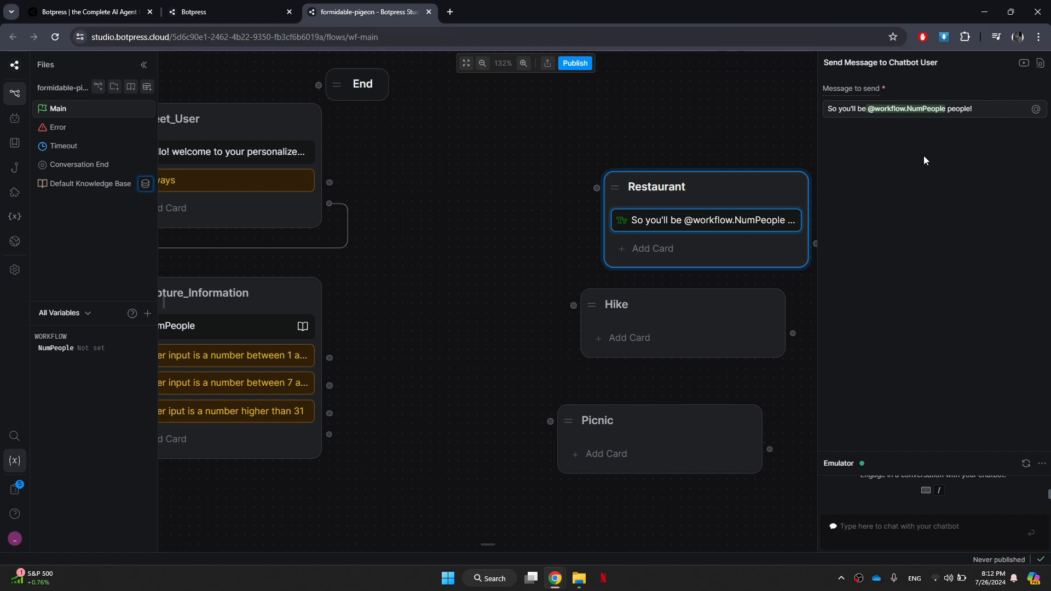
# Copy the Restaurant node's Text card with the group-size message into the Hike and Picnic nodes.
pyautogui.rightClick(713, 214)
pyautogui.click(723, 227)
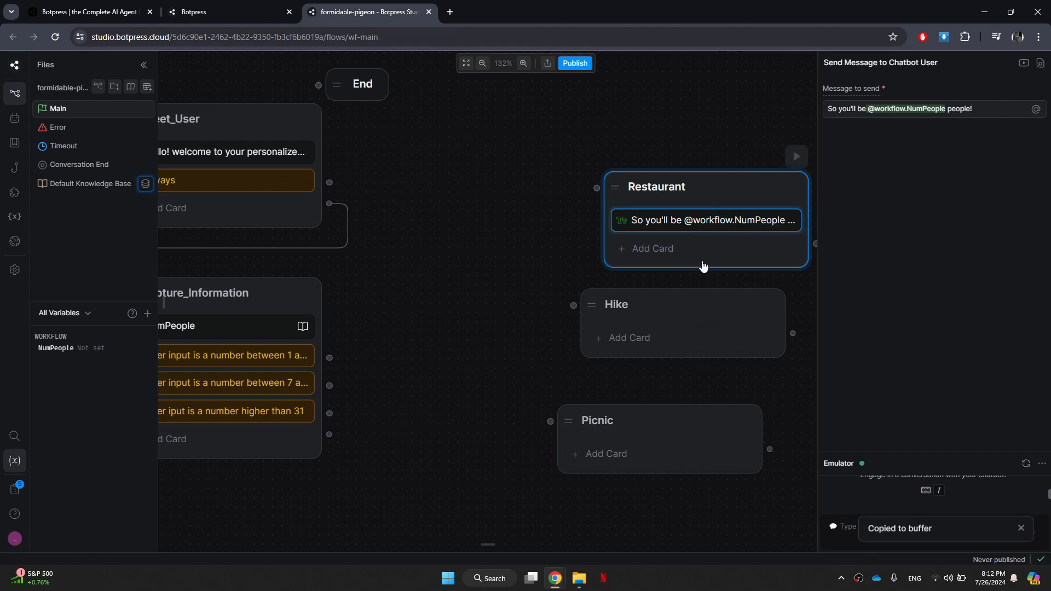
pyautogui.rightClick(638, 319)
pyautogui.click(651, 333)
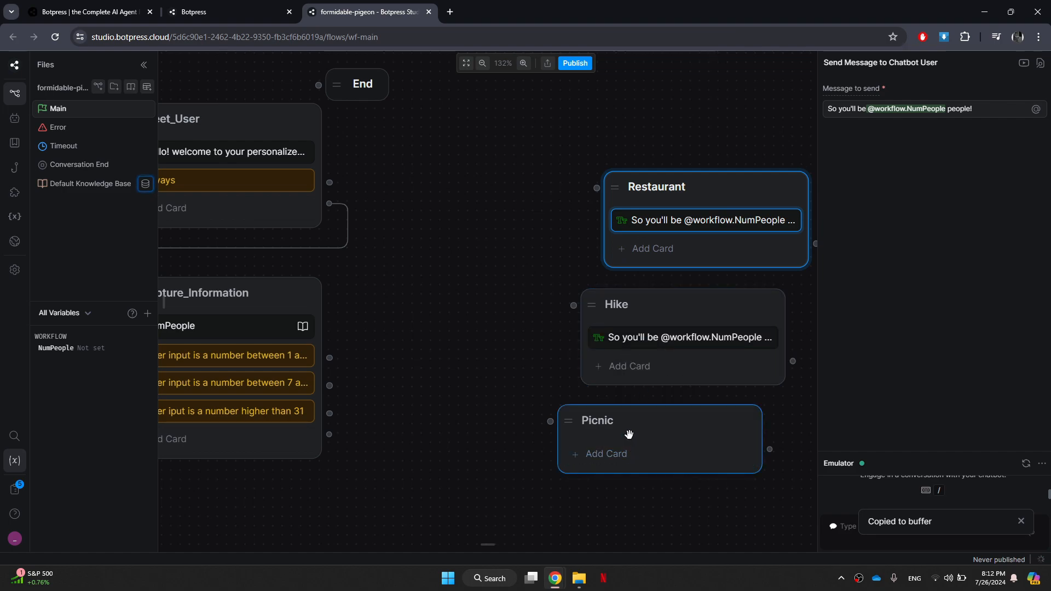
pyautogui.rightClick(630, 436)
pyautogui.click(643, 452)
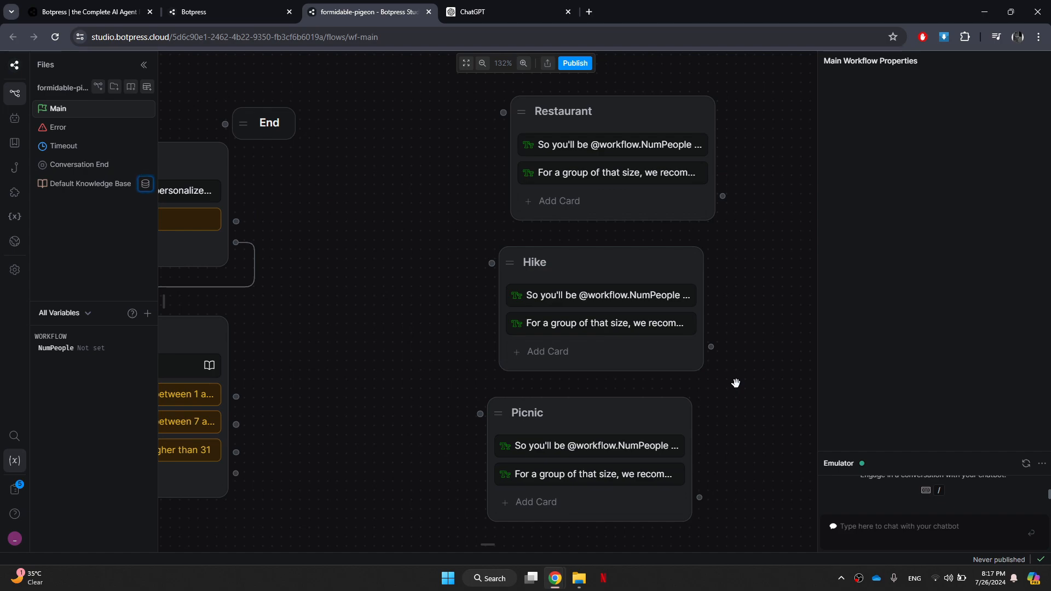
# Move the End node to the right of the Restaurant, Hike and Picnic nodes, about level with Hike.
pyautogui.hscroll(4, 737, 383)
pyautogui.scroll(2, 737, 383)
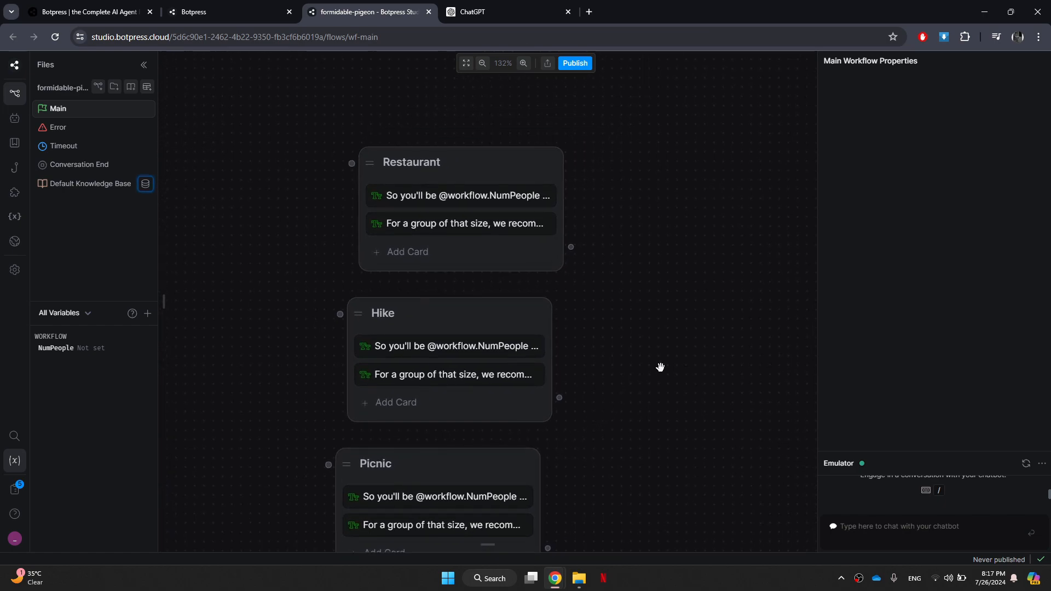
pyautogui.scroll(-5, 645, 282)
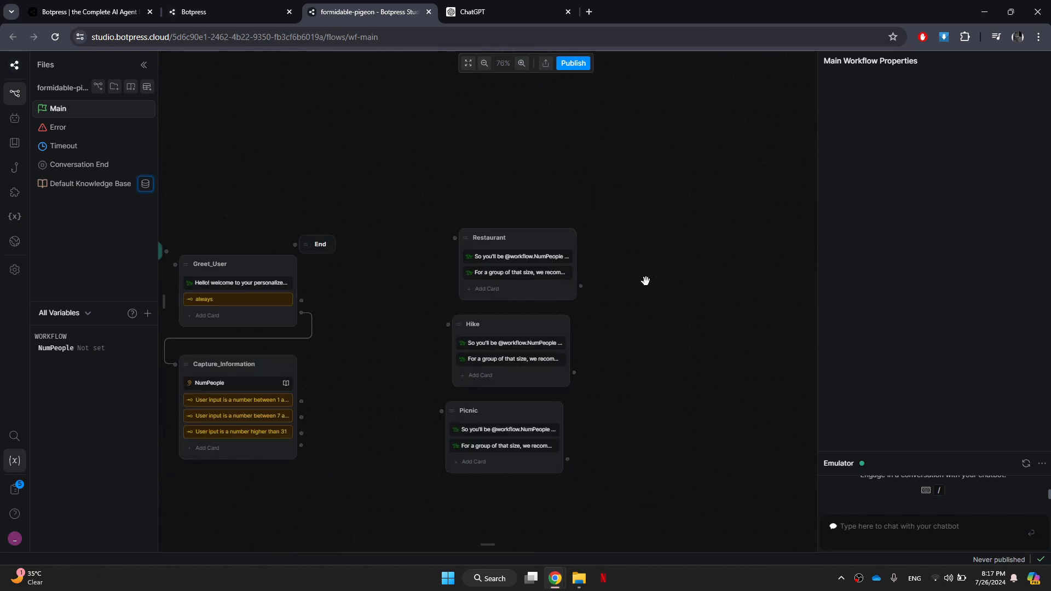
pyautogui.click(341, 251)
pyautogui.moveTo(399, 266); pyautogui.dragTo(787, 352)
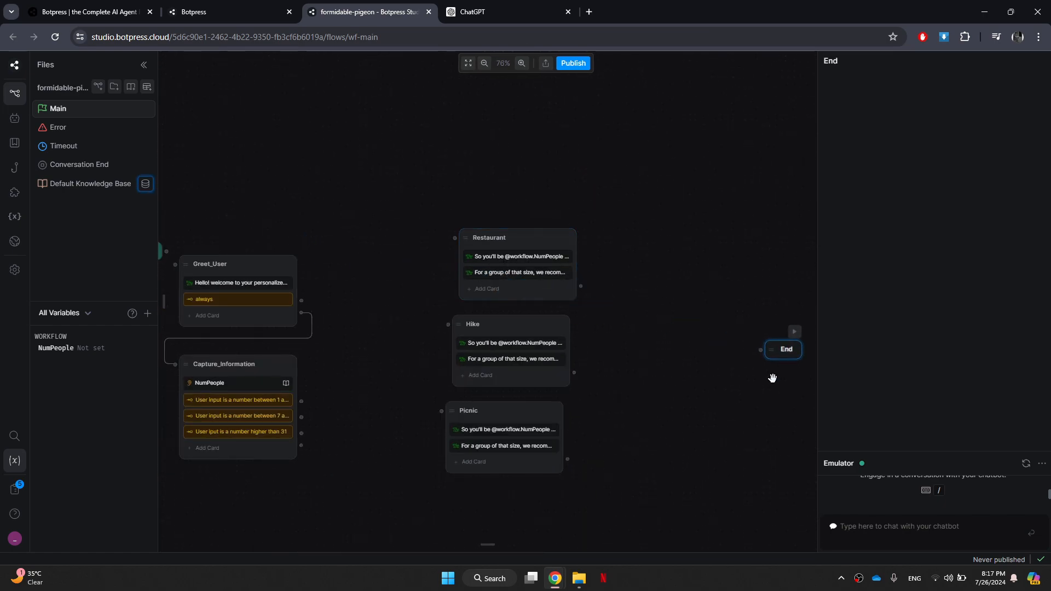
pyautogui.moveTo(722, 434); pyautogui.dragTo(577, 426)
pyautogui.scroll(2, 550, 391)
pyautogui.scroll(1, 551, 390)
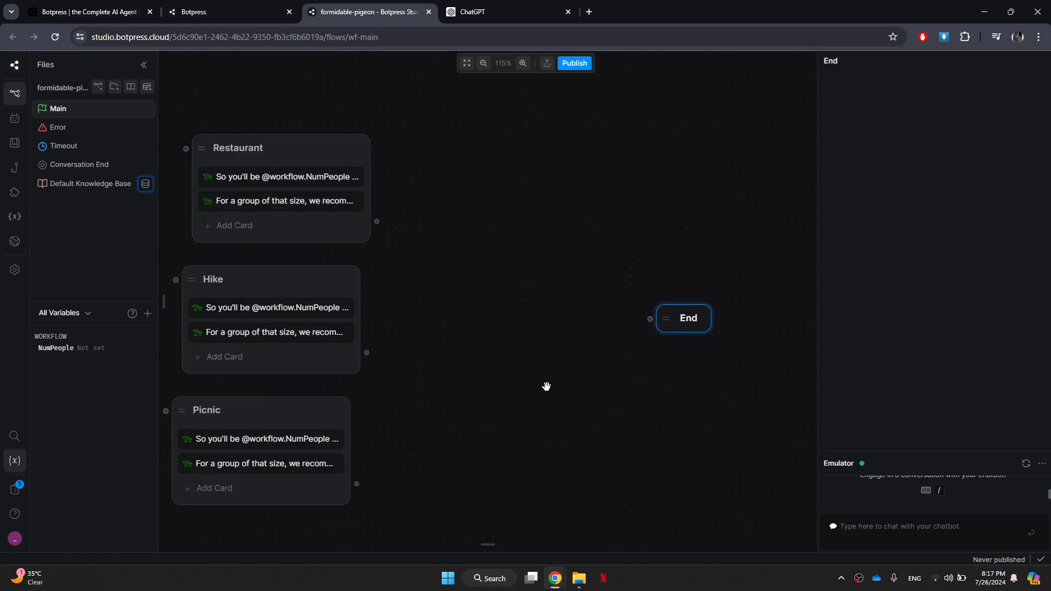
pyautogui.moveTo(544, 385); pyautogui.dragTo(695, 352)
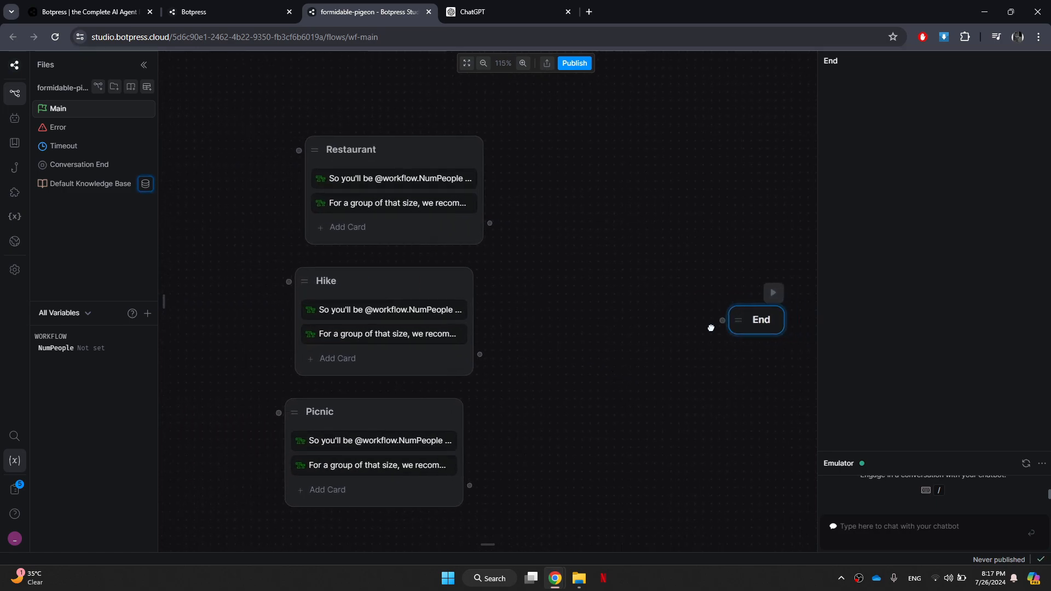
pyautogui.moveTo(753, 327); pyautogui.dragTo(632, 327)
pyautogui.moveTo(562, 360); pyautogui.dragTo(629, 361)
# Add an Expression card with the default "always" condition to each of the Restaurant, Hike and Picnic nodes.
pyautogui.moveTo(166, 308)
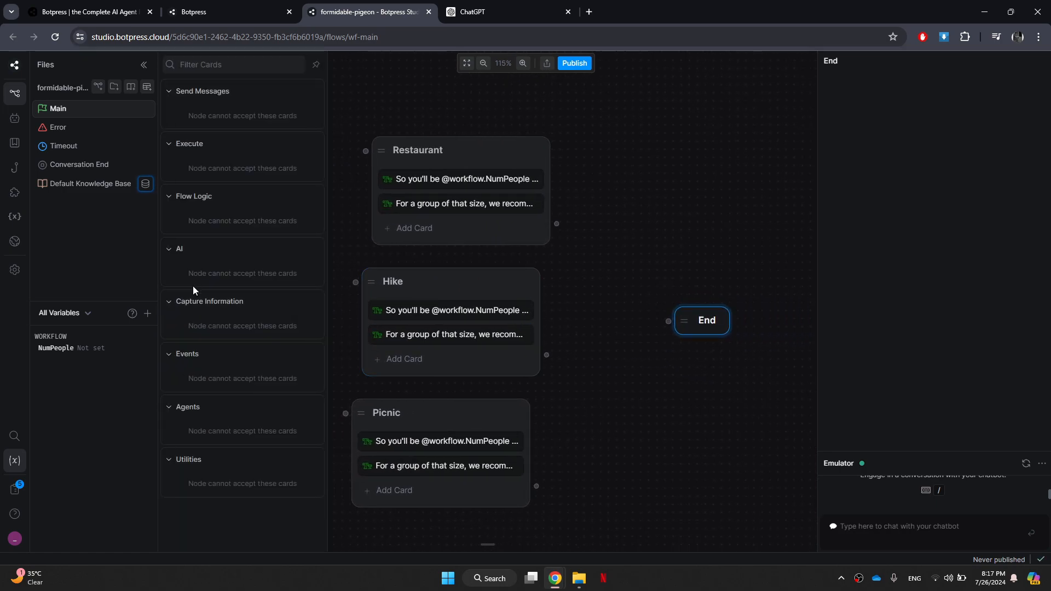
pyautogui.click(489, 159)
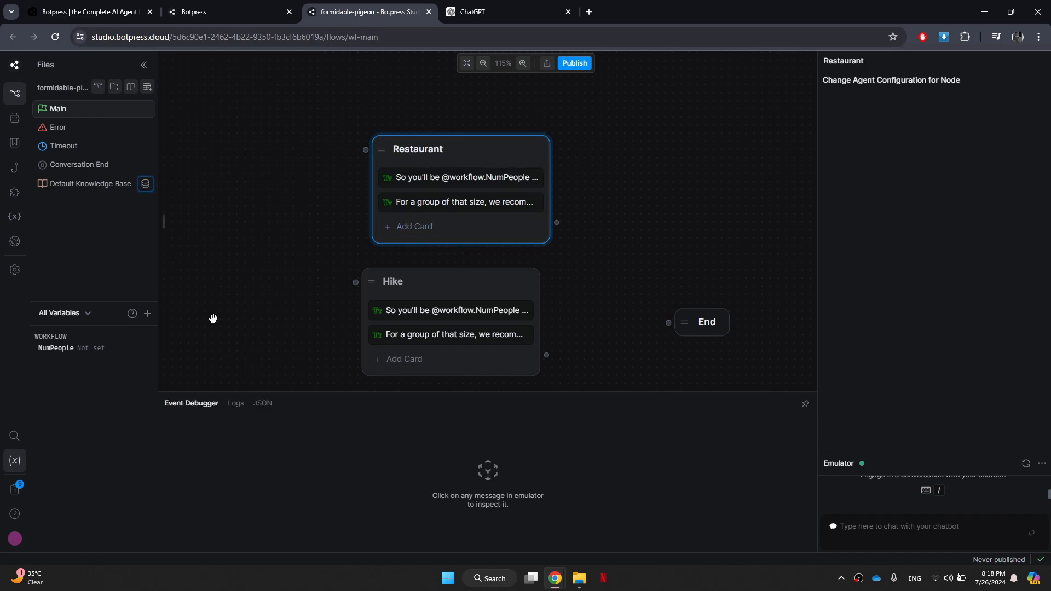
pyautogui.moveTo(280, 418); pyautogui.dragTo(460, 226)
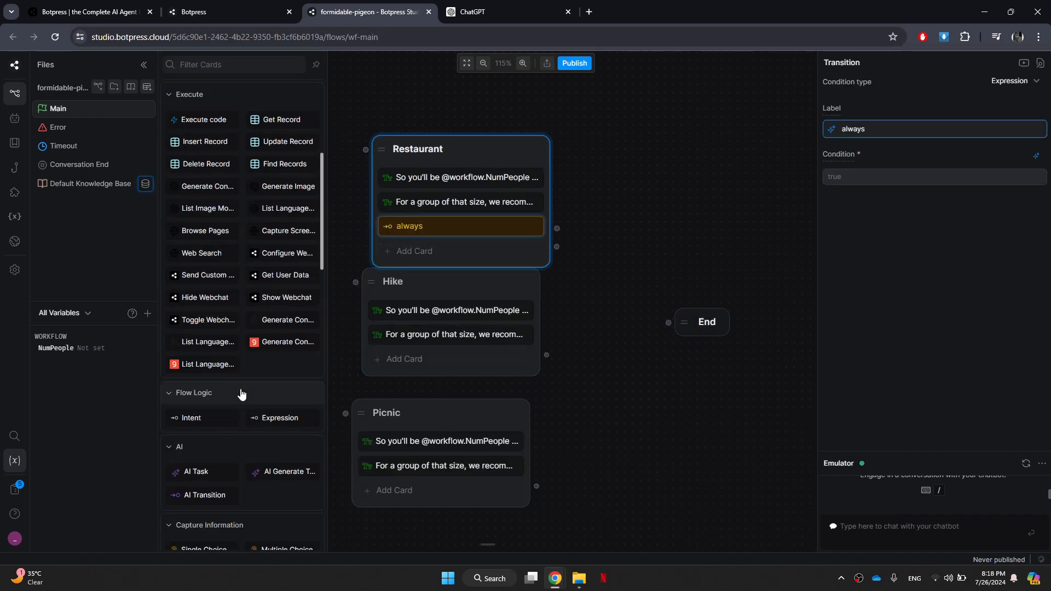
pyautogui.moveTo(280, 418); pyautogui.dragTo(440, 357)
pyautogui.moveTo(165, 301)
pyautogui.moveTo(280, 418); pyautogui.dragTo(402, 488)
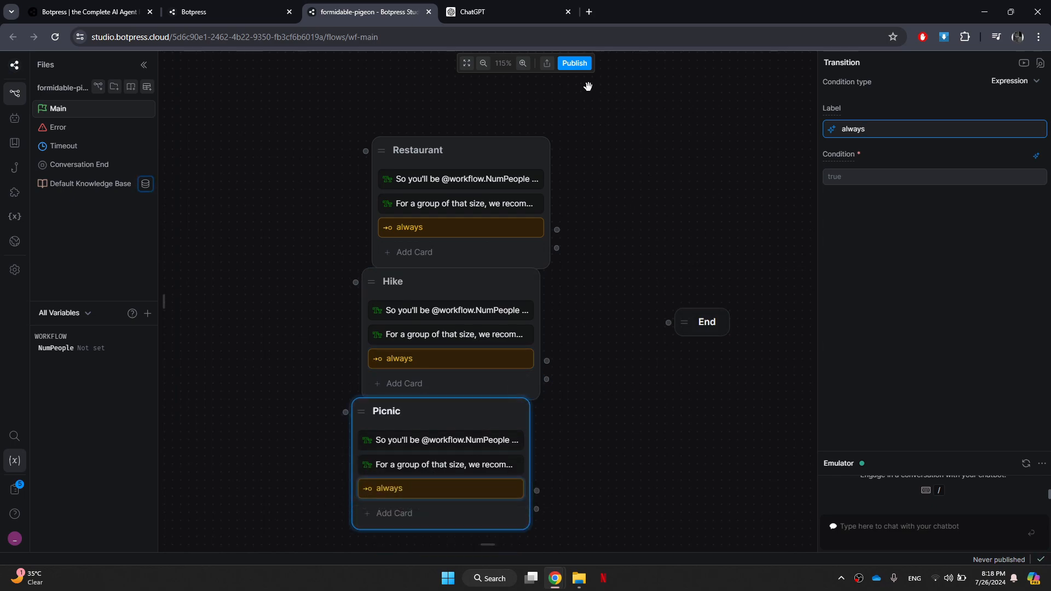
# Connect Capture_Information's first number-range condition to the Restaurant node, and Restaurant's "always" card to the End node.
pyautogui.click(467, 63)
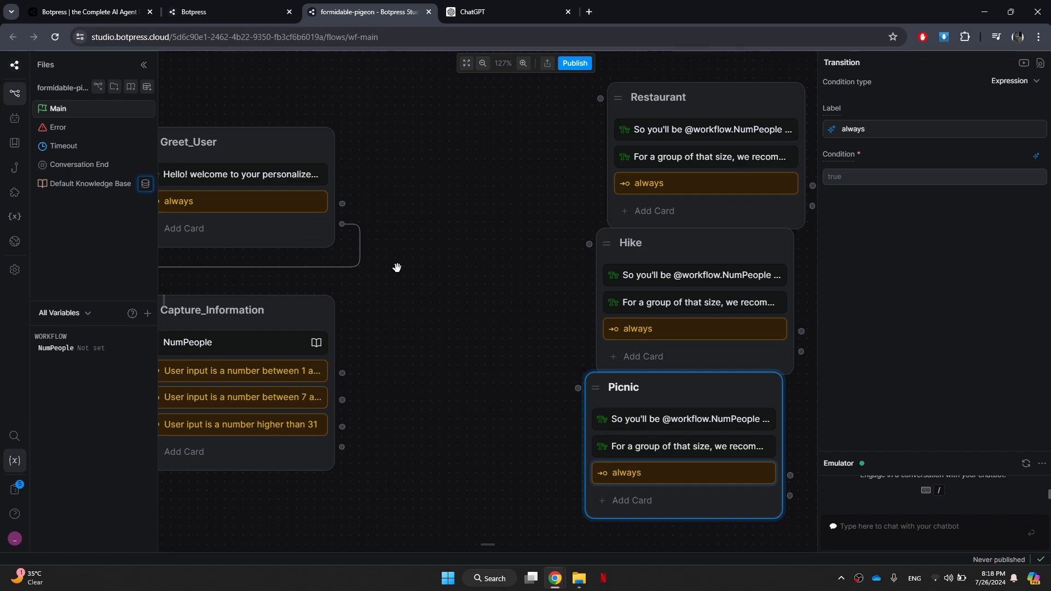
pyautogui.moveTo(342, 372); pyautogui.dragTo(611, 111)
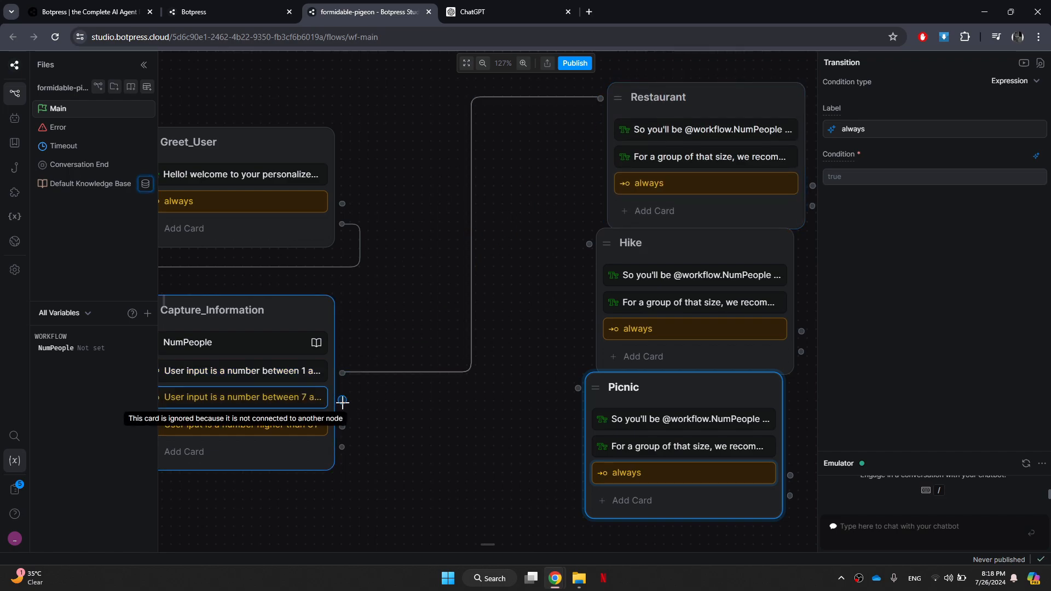
pyautogui.moveTo(528, 276); pyautogui.dragTo(281, 280)
pyautogui.moveTo(566, 190); pyautogui.dragTo(689, 291)
# Connect Capture_Information's second condition, starting at 7, to the Hike node, and Hike's "always" card to the End node.
pyautogui.moveTo(321, 334); pyautogui.dragTo(454, 238)
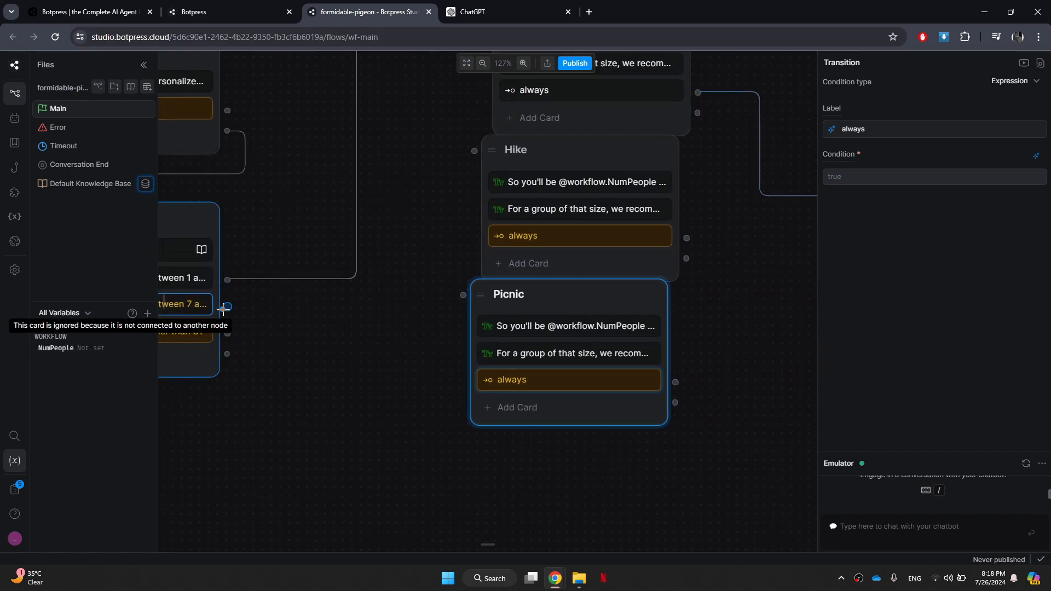
pyautogui.moveTo(227, 307); pyautogui.dragTo(474, 151)
pyautogui.moveTo(686, 239)
pyautogui.mouseDown()
pyautogui.moveTo(818, 215)
pyautogui.moveTo(694, 241)
pyautogui.mouseUp()
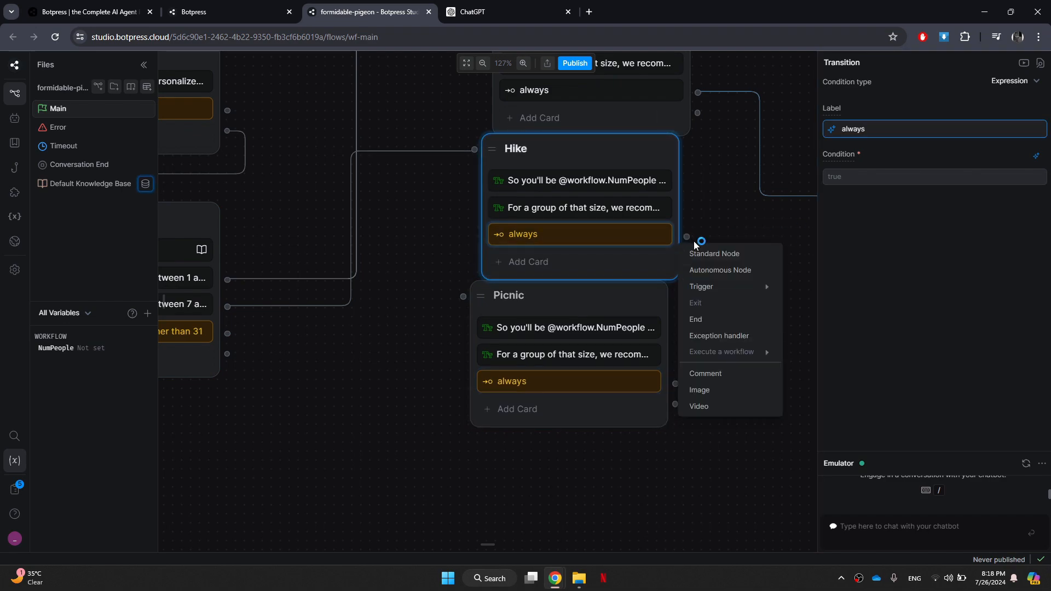
pyautogui.click(723, 221)
pyautogui.moveTo(765, 262); pyautogui.dragTo(671, 300)
pyautogui.moveTo(594, 277); pyautogui.dragTo(729, 236)
# Connect the "higher than 31" condition to the Picnic node, and Picnic's "always" card to the End node.
pyautogui.moveTo(648, 321); pyautogui.dragTo(762, 330)
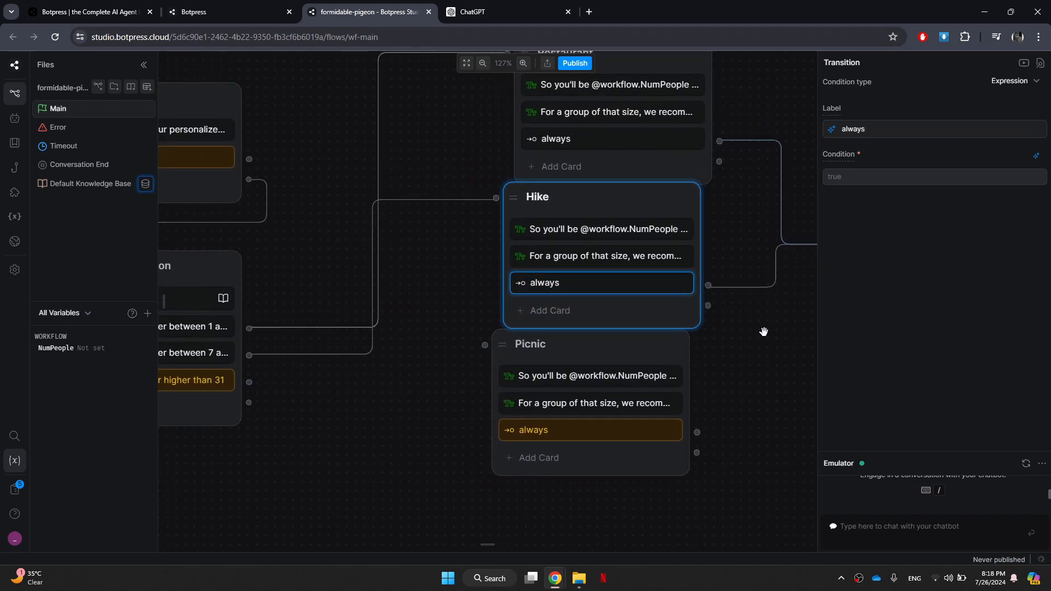
pyautogui.moveTo(248, 382); pyautogui.dragTo(485, 346)
pyautogui.moveTo(698, 351); pyautogui.dragTo(385, 382)
pyautogui.moveTo(423, 463); pyautogui.dragTo(569, 274)
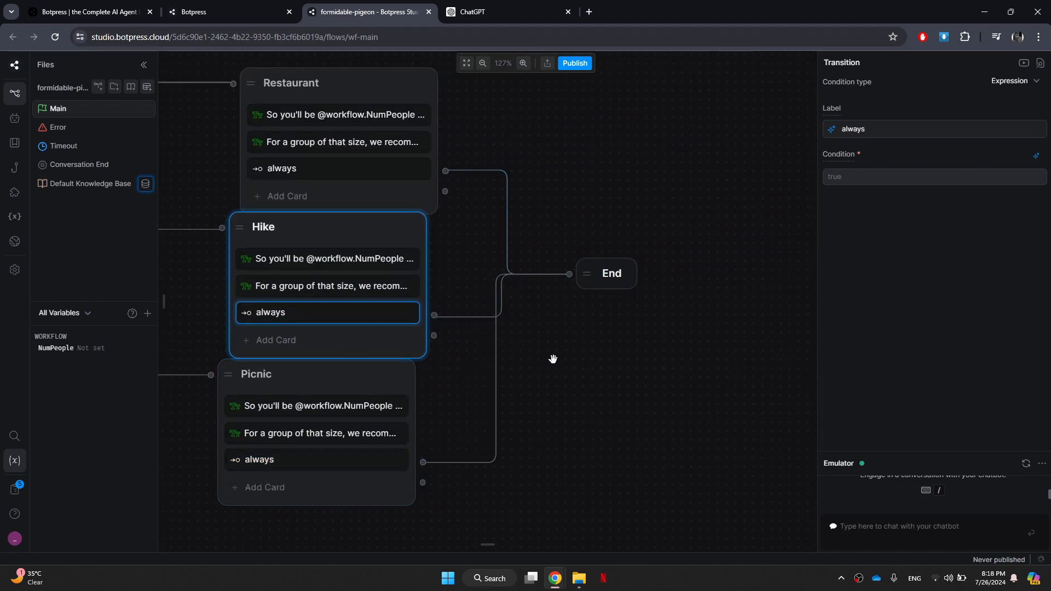
pyautogui.scroll(-5, 669, 376)
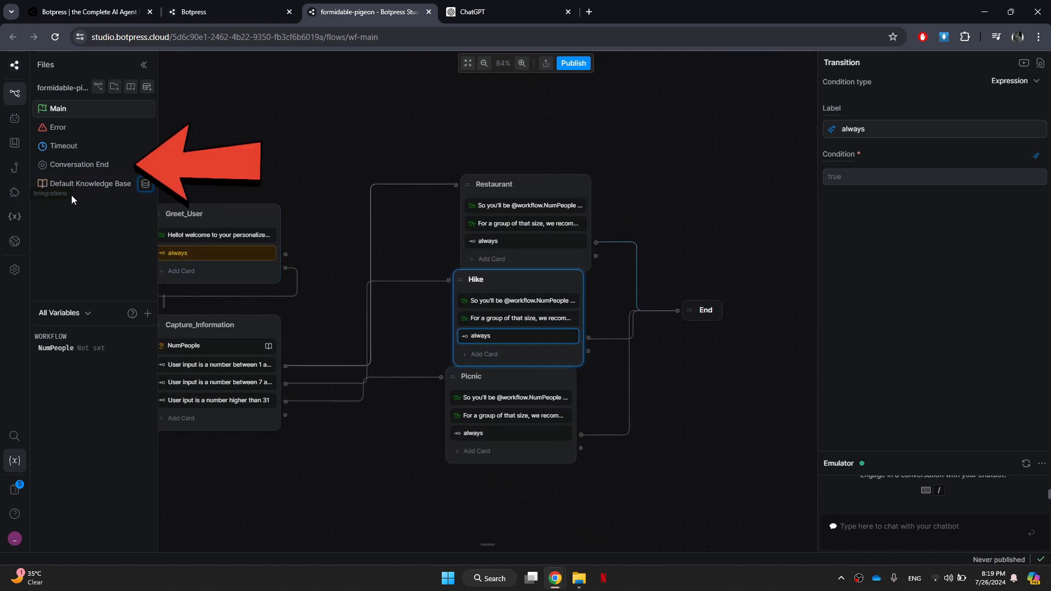
# In the Conversation End workflow, add a Text card to the Handler node with the message "Thank you for using your personalized recommendations service!".
pyautogui.click(107, 166)
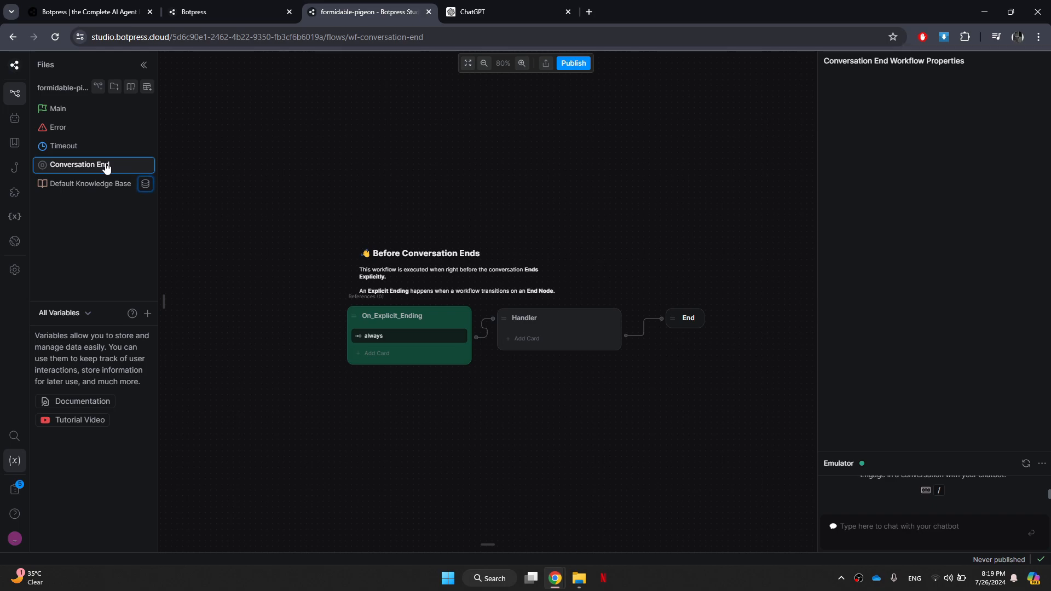
pyautogui.click(163, 301)
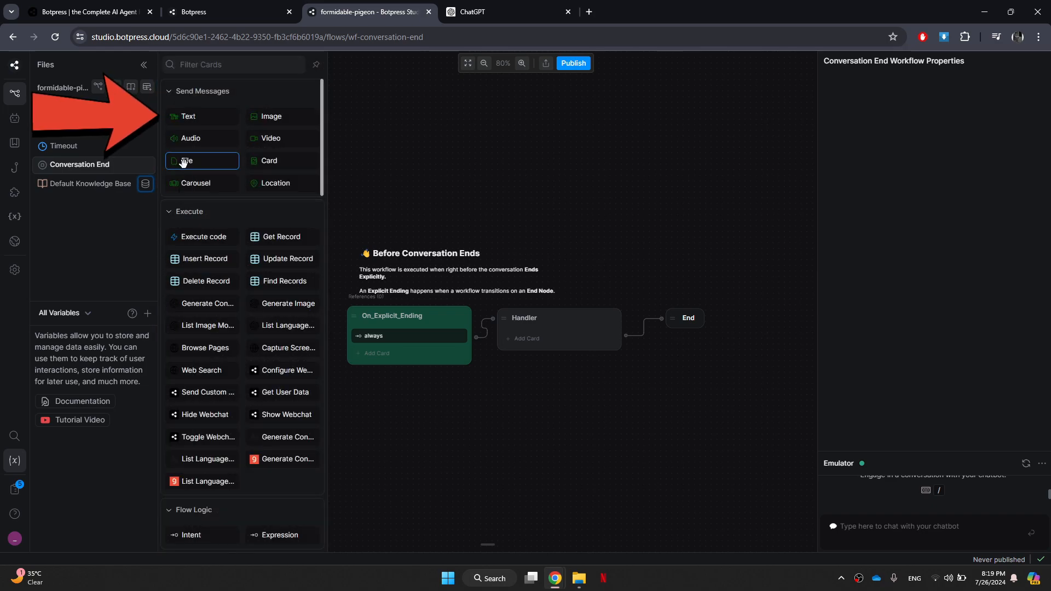
pyautogui.moveTo(189, 117); pyautogui.dragTo(537, 336)
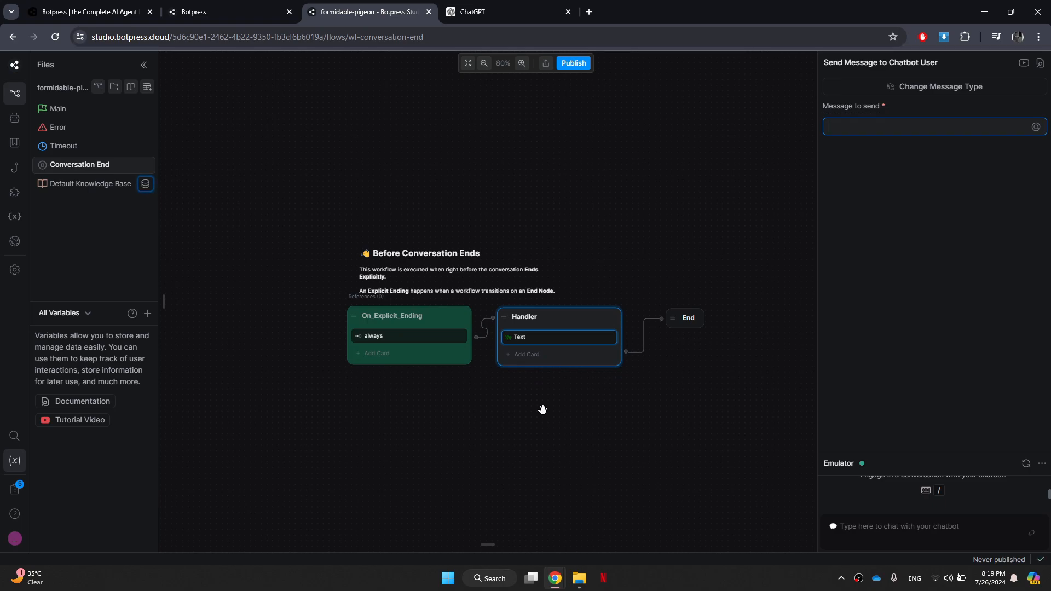
pyautogui.write('Thank you for us')
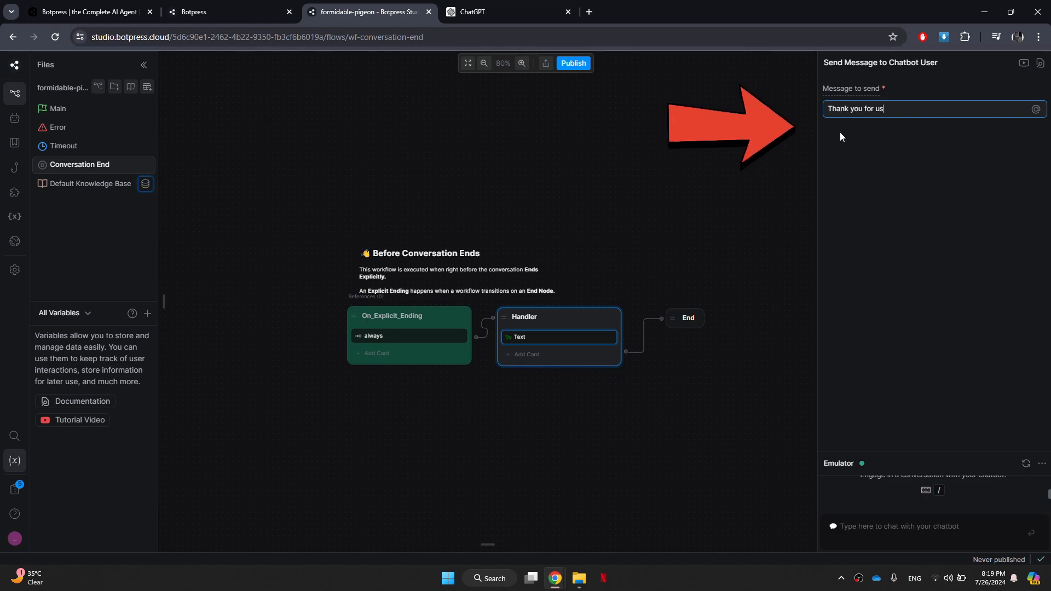
pyautogui.write('ing your personalized recommendations service.')
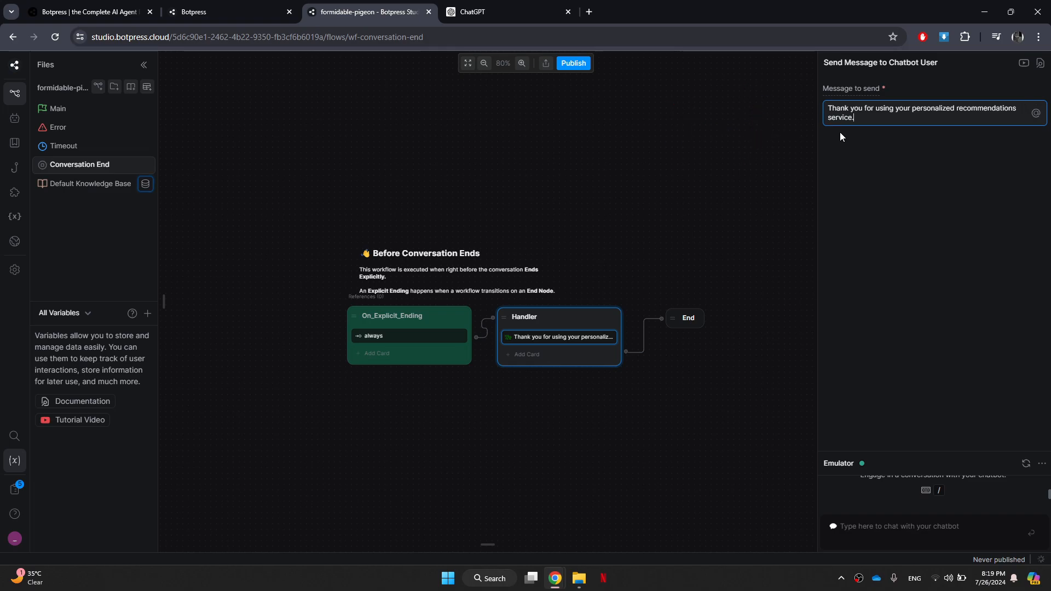
pyautogui.press('BackSpace')
pyautogui.write('!')
# Add an "always" Expression card to the Handler node and connect it to the End node.
pyautogui.moveTo(167, 304)
pyautogui.scroll(-2, 189, 350)
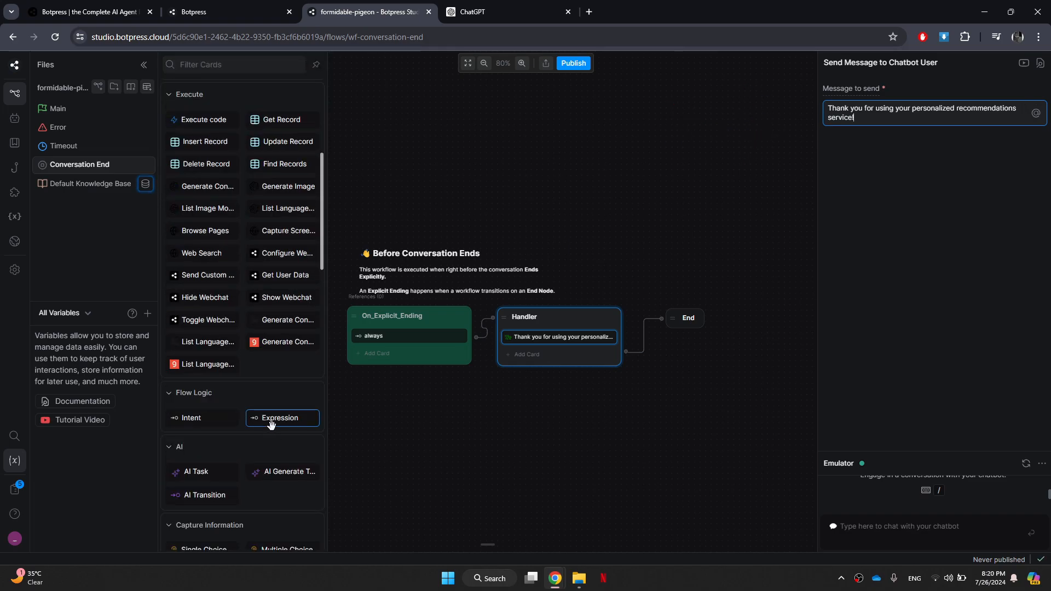
pyautogui.moveTo(270, 423); pyautogui.dragTo(548, 356)
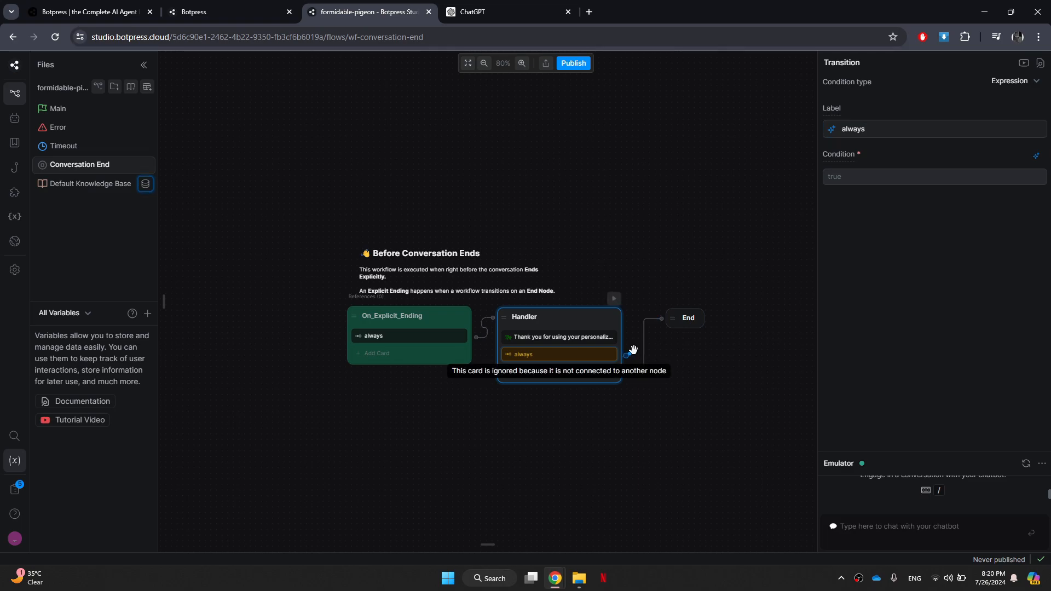
pyautogui.moveTo(629, 357); pyautogui.dragTo(673, 342)
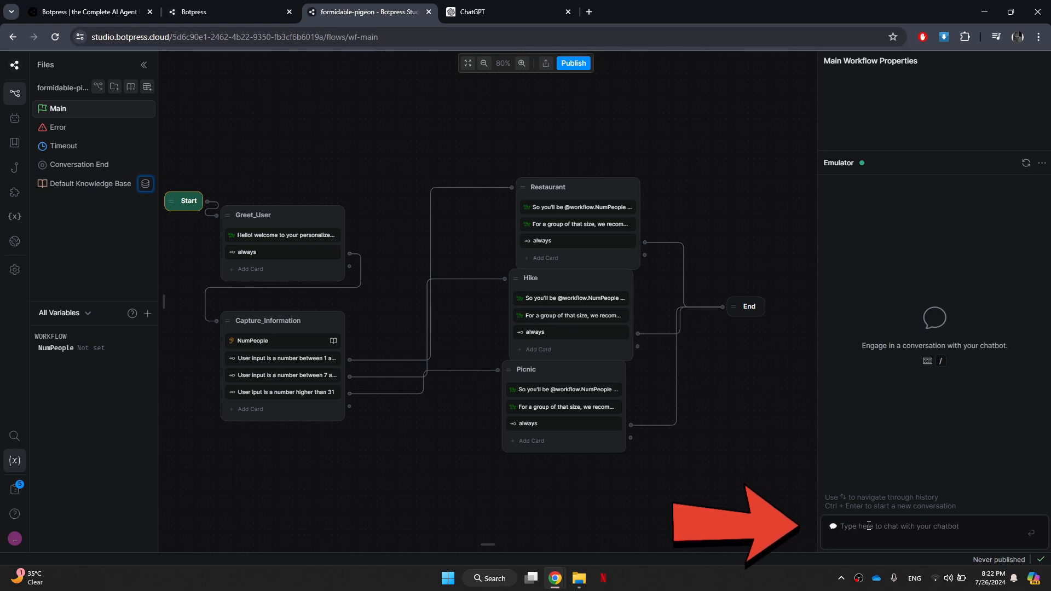
# Test the Main workflow in the emulator by sending "hi" and a group size of 14, and inspect the recommendation message.
pyautogui.write('hi')
pyautogui.press('Return')
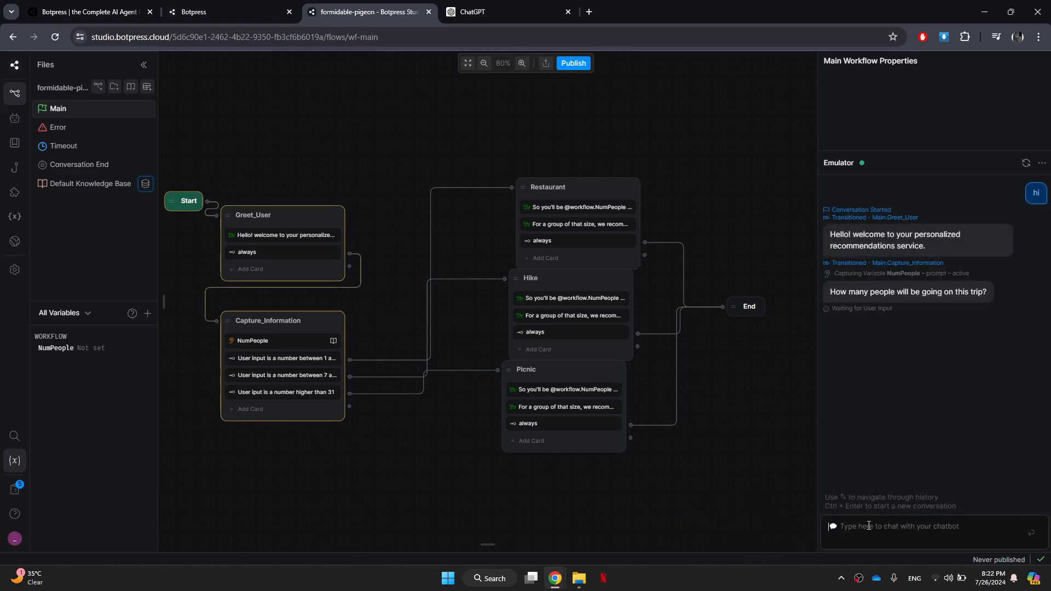
pyautogui.write('14')
pyautogui.press('Return')
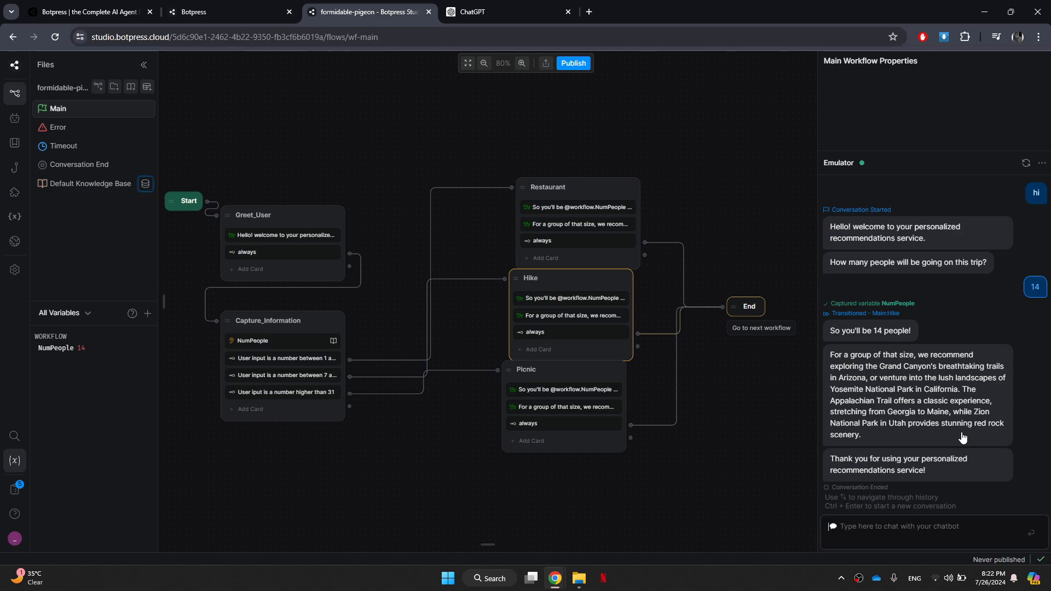
pyautogui.click(1034, 408)
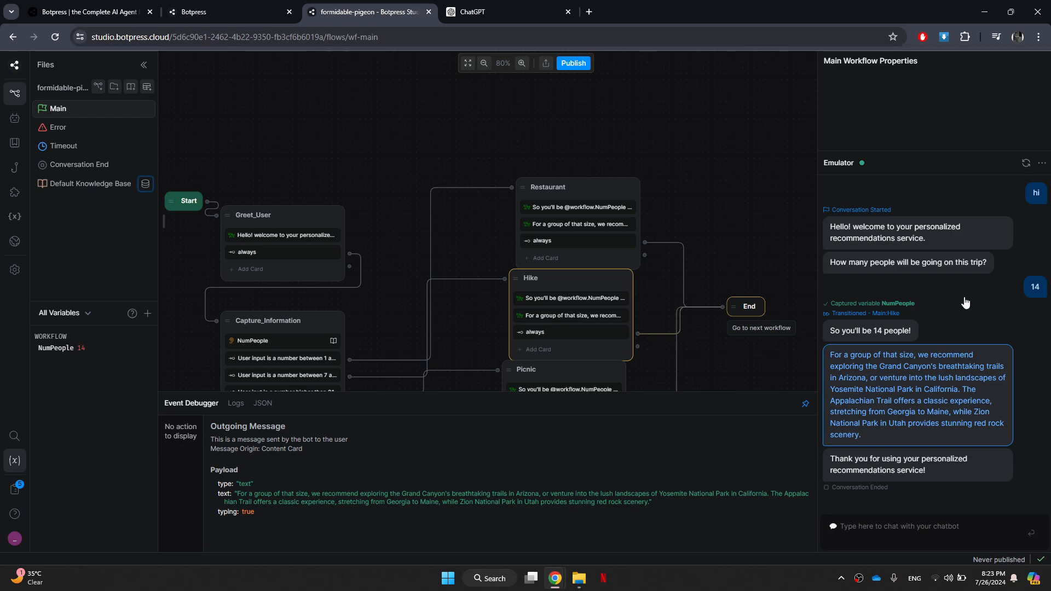
pyautogui.click(941, 130)
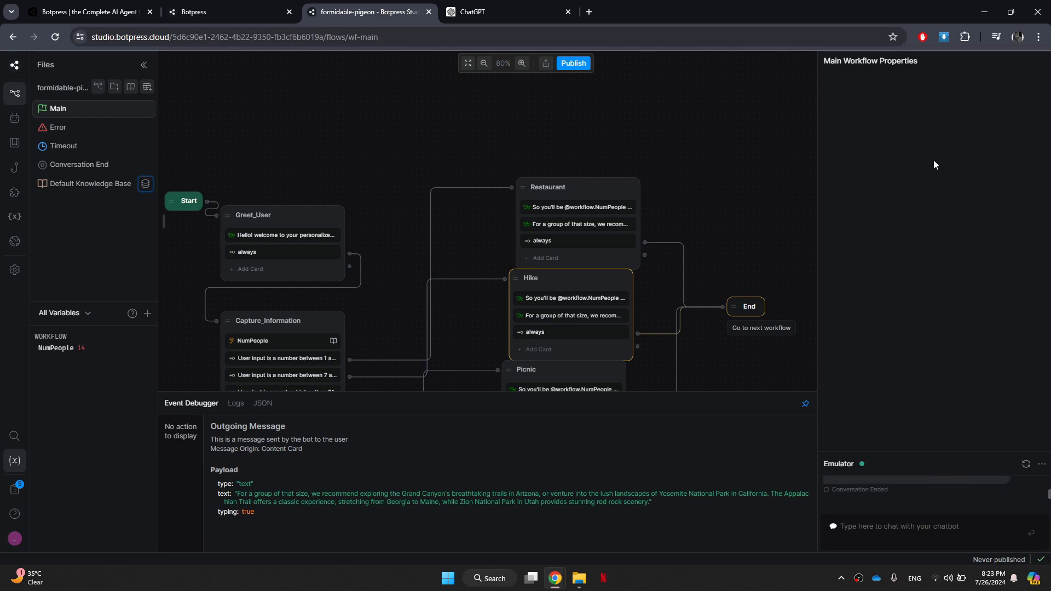